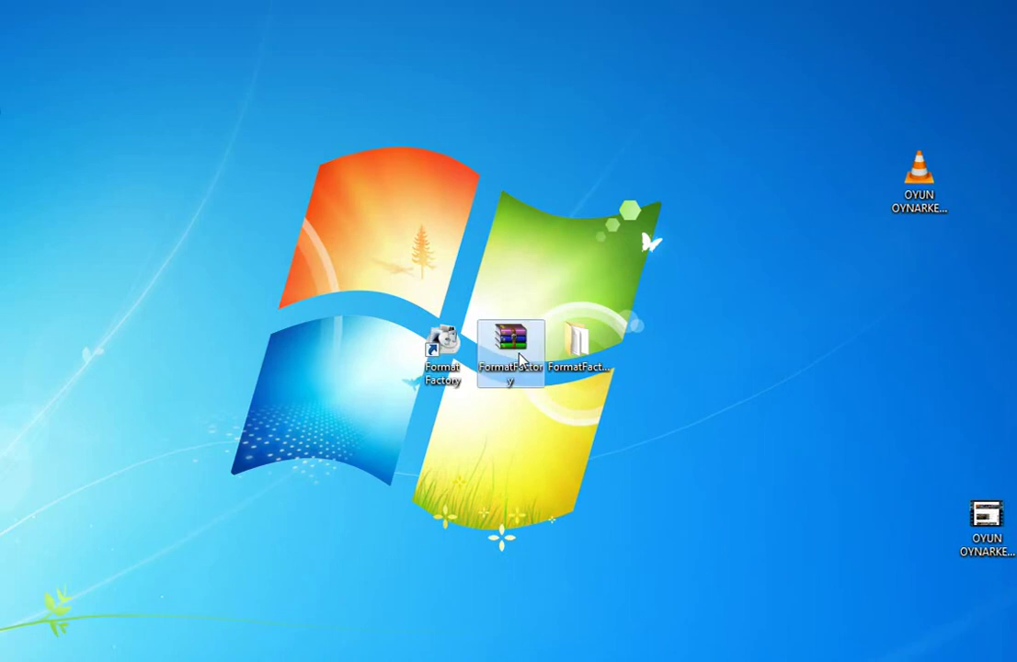
Inspect the contents of the FormatFactory.rar archive, move the extracted FormatFactory folder clear of its window, and close the archive
double_click(504, 347)
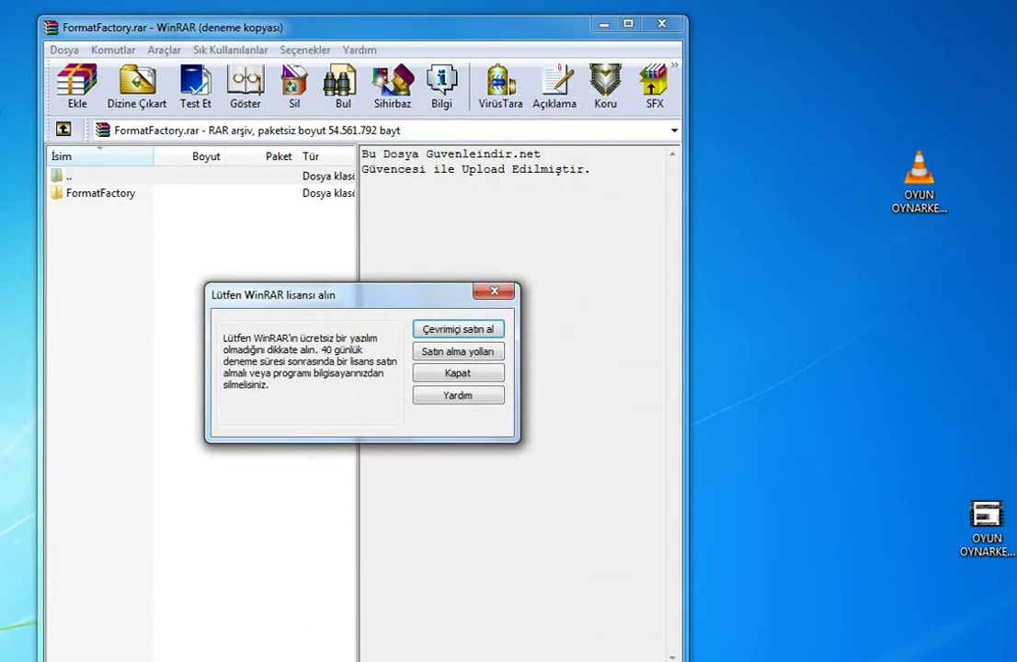
click(492, 293)
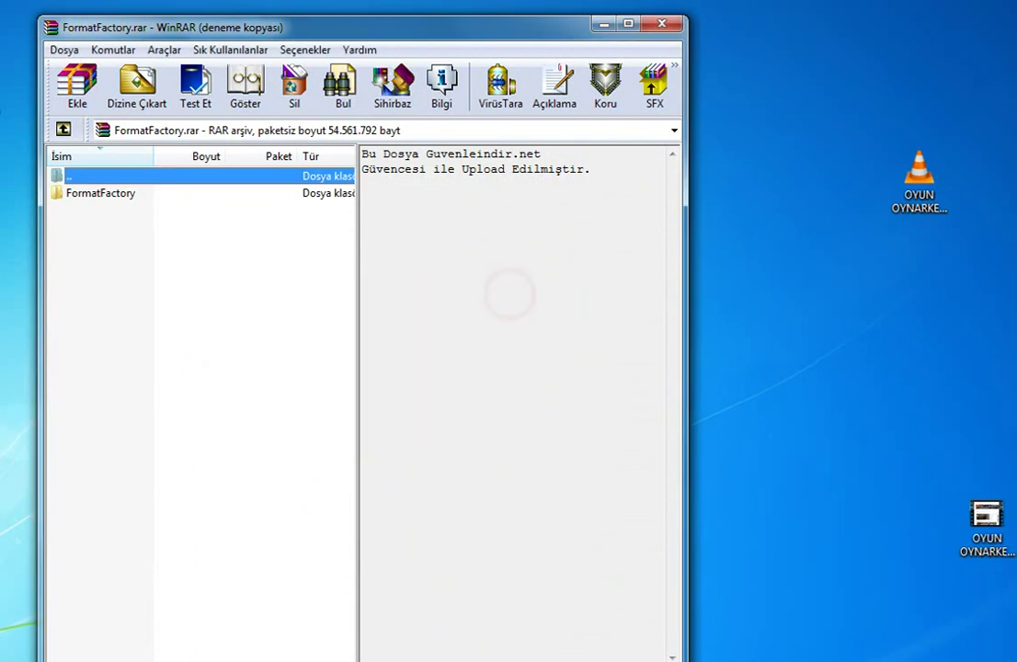
click(110, 195)
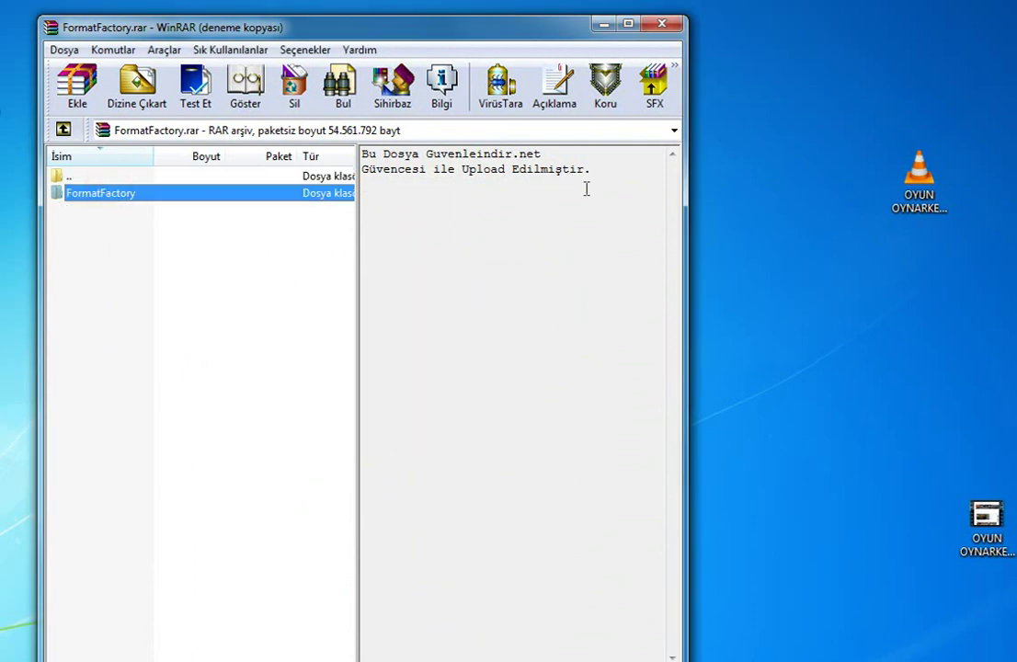
drag(540, 23, 416, 21)
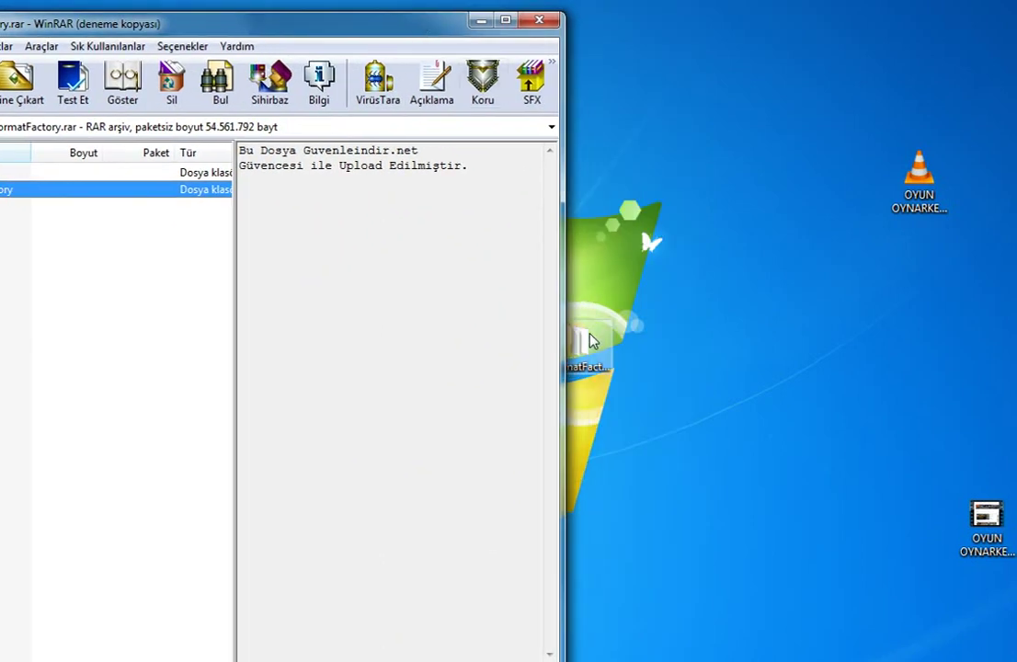
drag(588, 342, 722, 358)
click(401, 11)
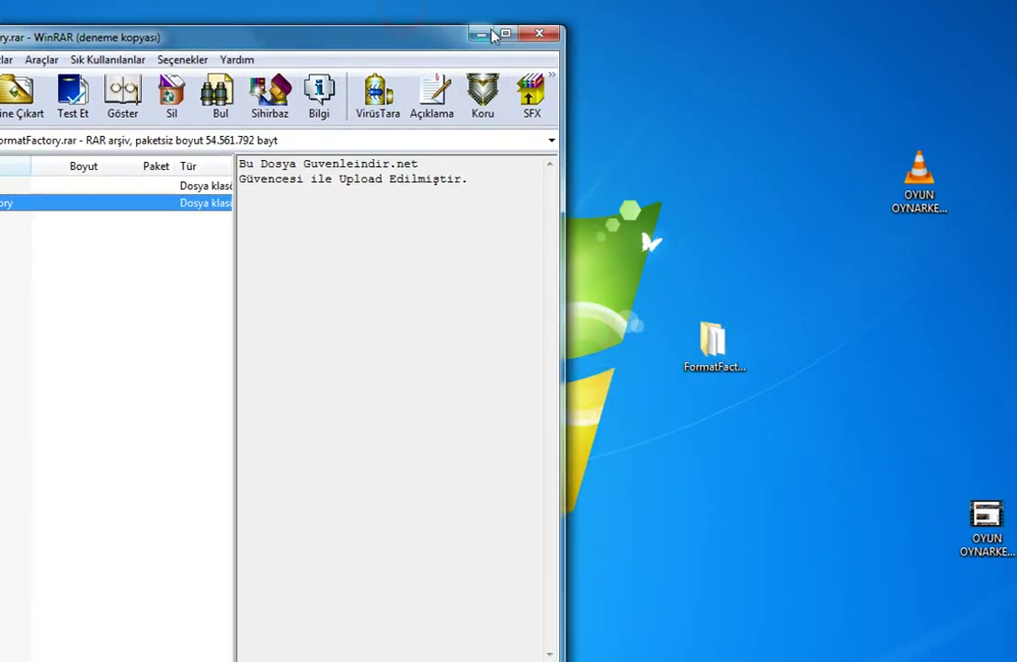
click(539, 19)
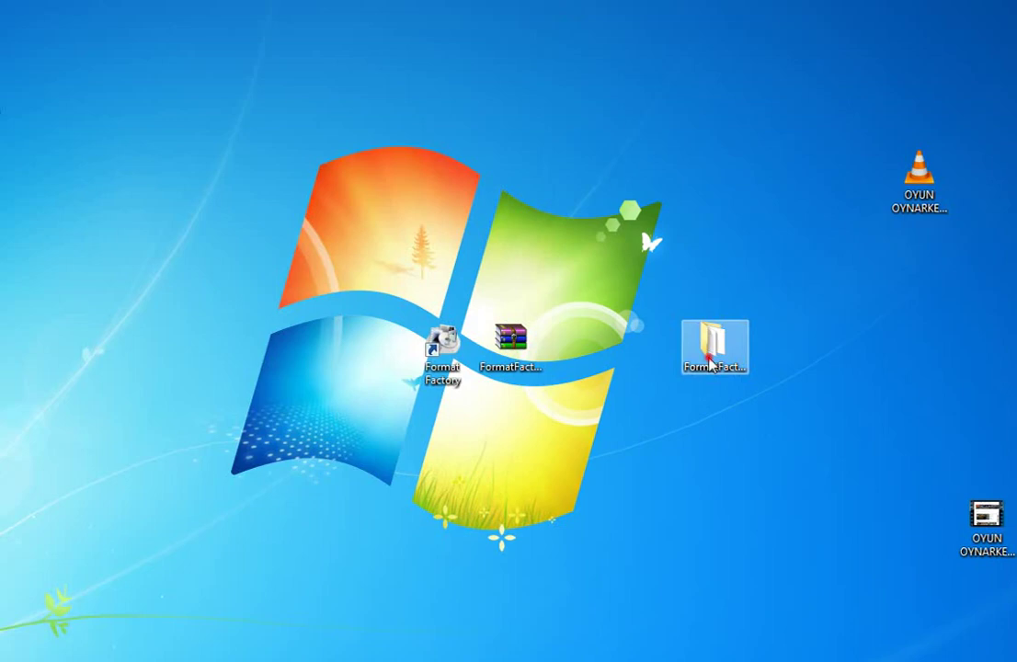
Examine the extracted FormatFactory folder and the available actions for the FFSetup3.6.0.0 installer, and close the folder
double_click(713, 359)
drag(229, 266, 387, 171)
click(401, 318)
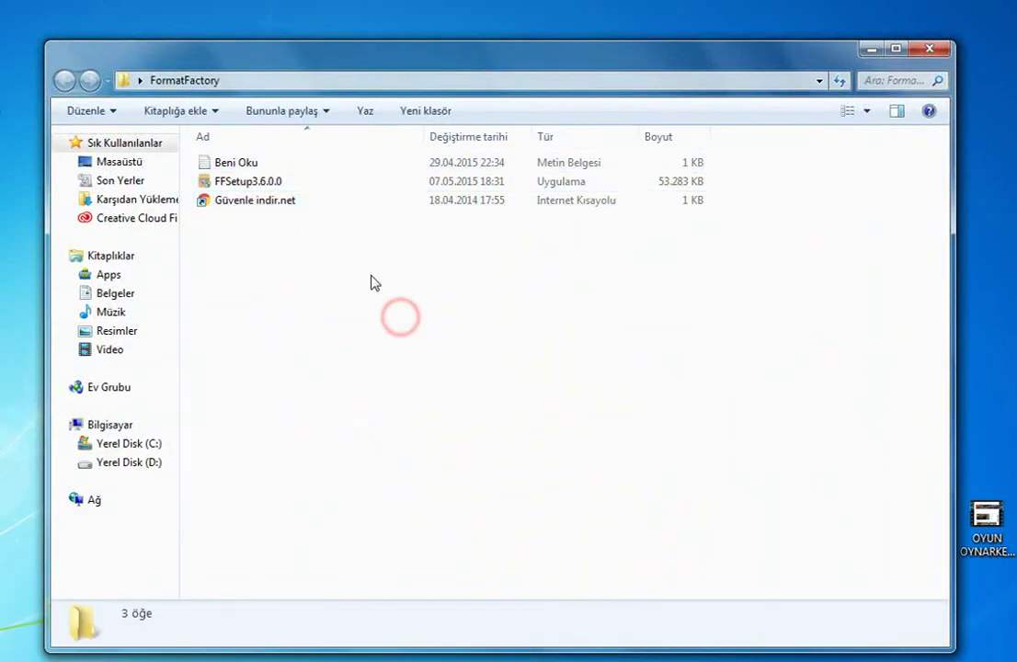
click(273, 164)
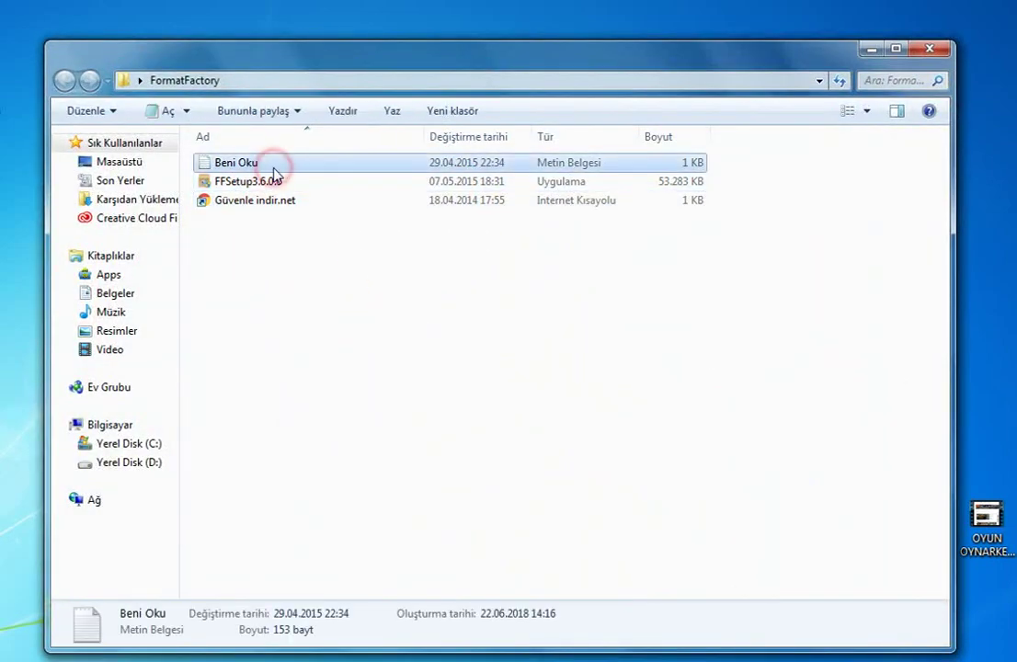
click(268, 241)
click(276, 182)
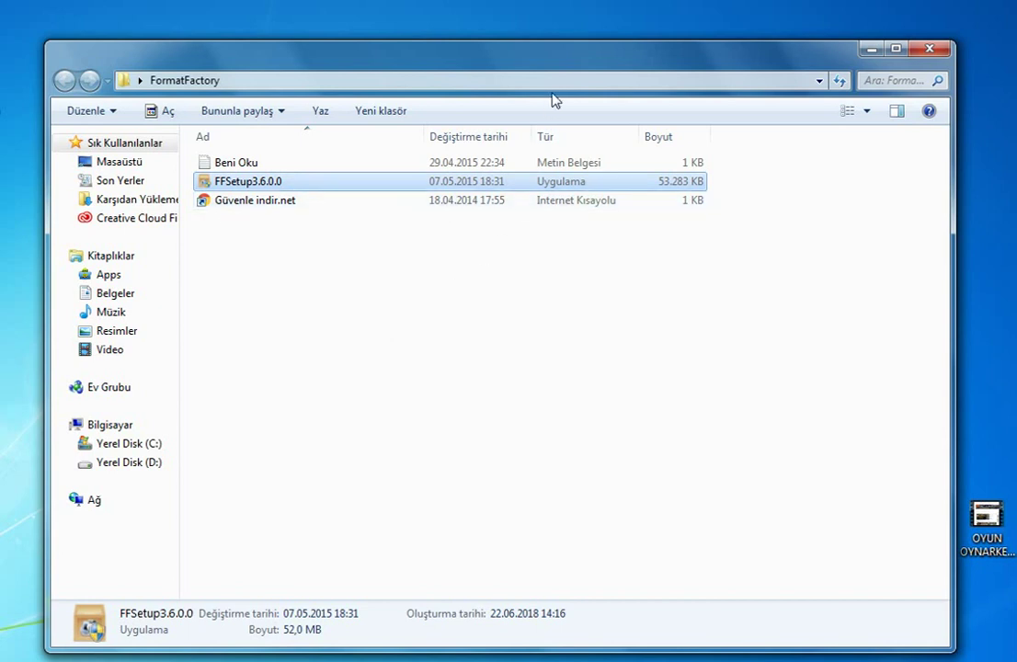
drag(580, 62, 572, 44)
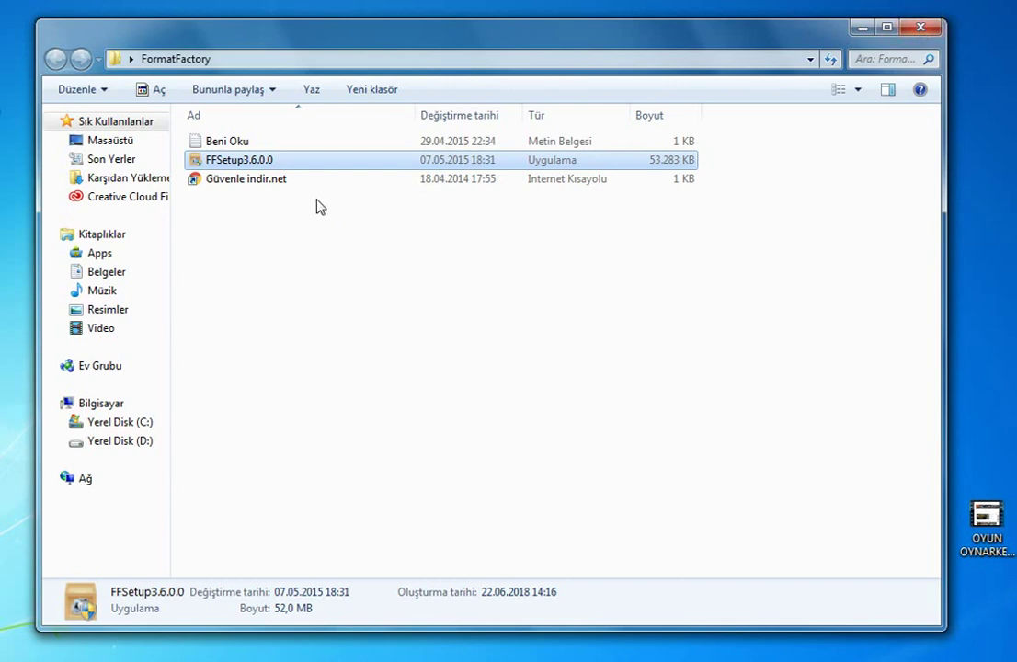
right_click(333, 163)
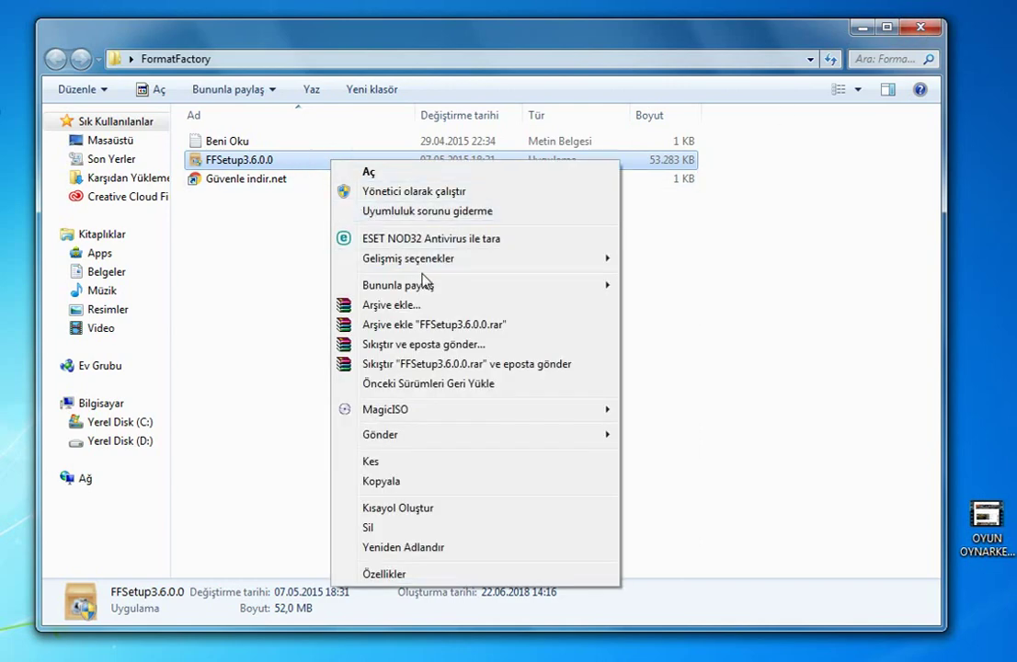
click(881, 198)
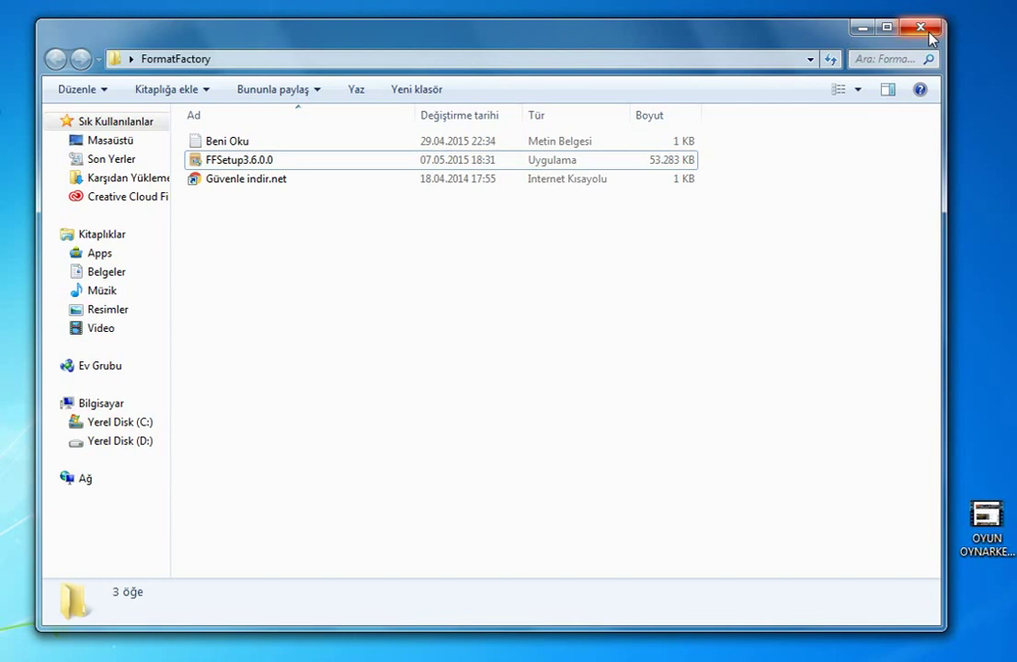
click(929, 33)
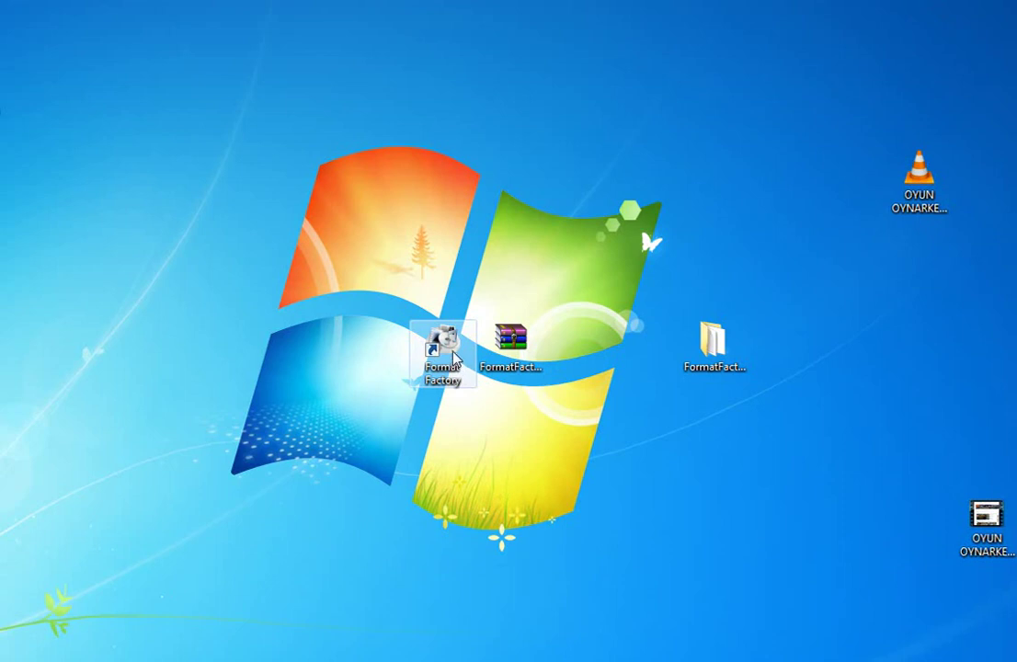
Move the FormatFactory archive and the program shortcut aside on the desktop, and launch Format Factory
drag(515, 339, 722, 269)
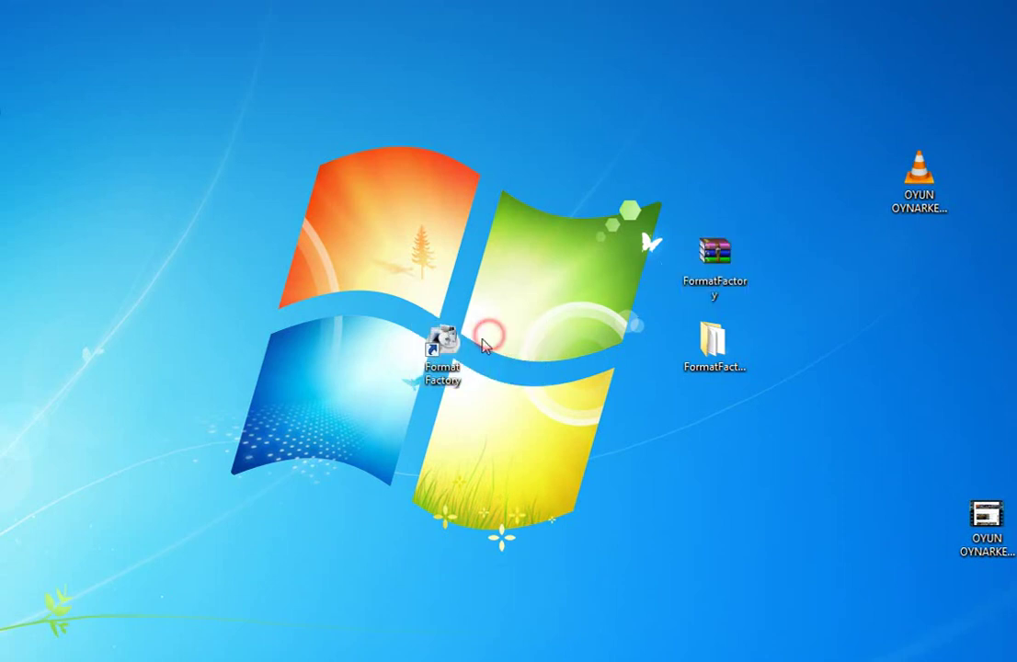
drag(432, 349, 658, 99)
double_click(651, 95)
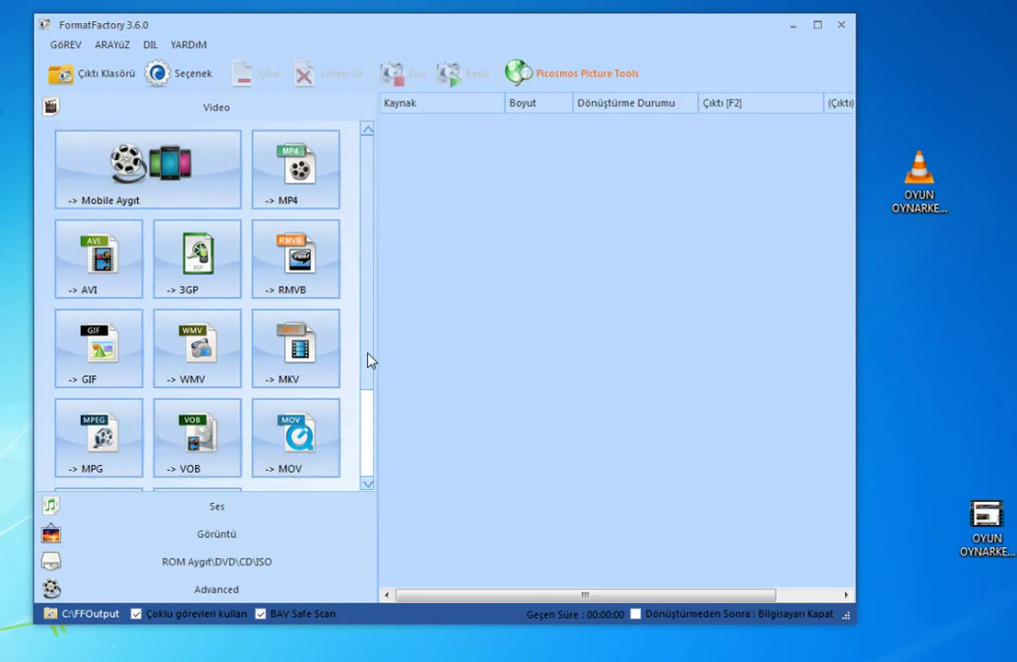
mouse_move(368, 359)
mouse_down()
mouse_move(363, 455)
mouse_move(364, 359)
mouse_up()
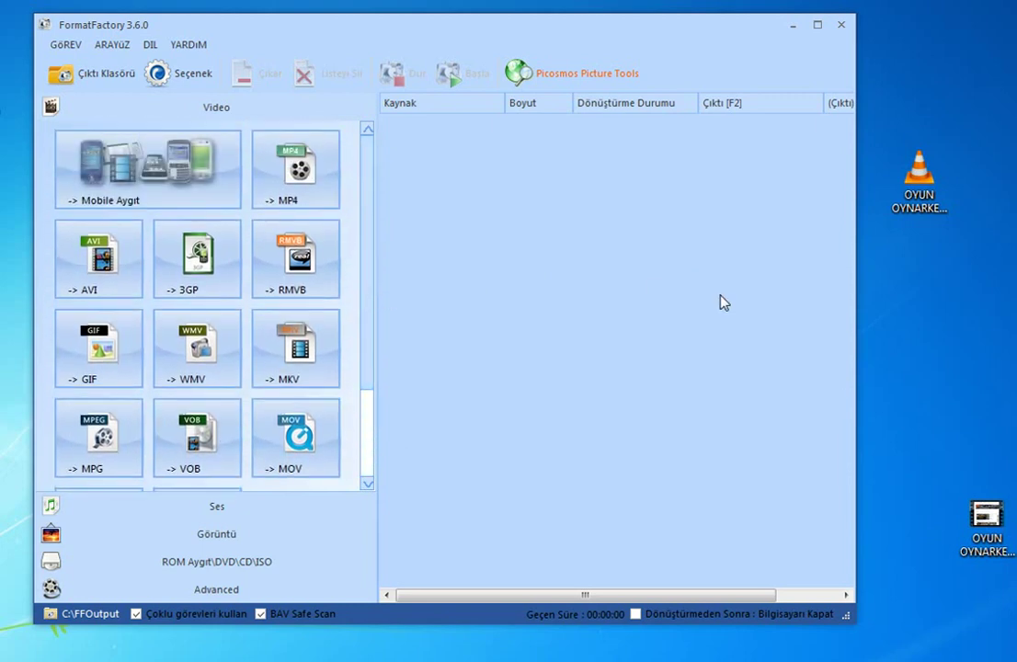
Add the desktop video OYUN OYNARKEN DİZİ FİLM İZLE.mp4 to Format Factory and choose AVI as the output format
click(968, 511)
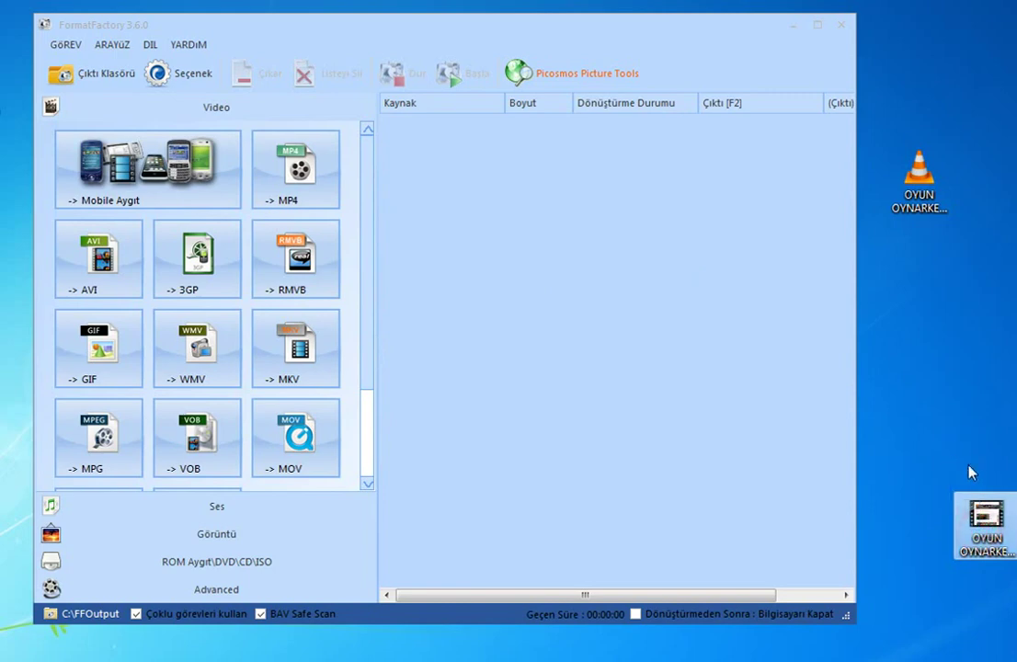
drag(983, 519, 642, 418)
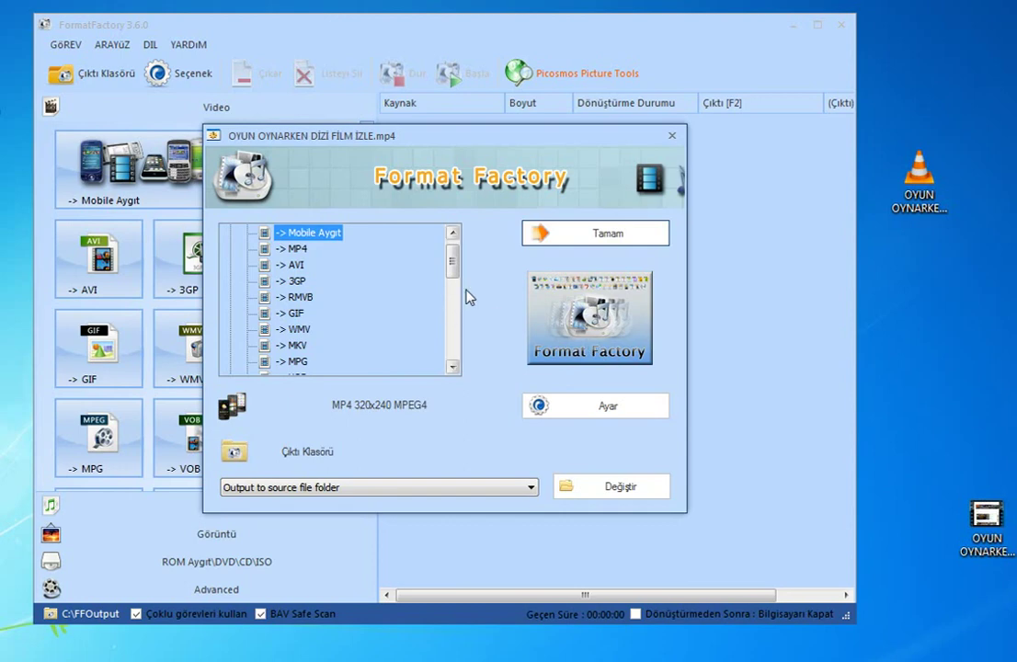
mouse_move(451, 266)
mouse_down()
mouse_move(455, 281)
mouse_move(455, 261)
mouse_up()
click(293, 280)
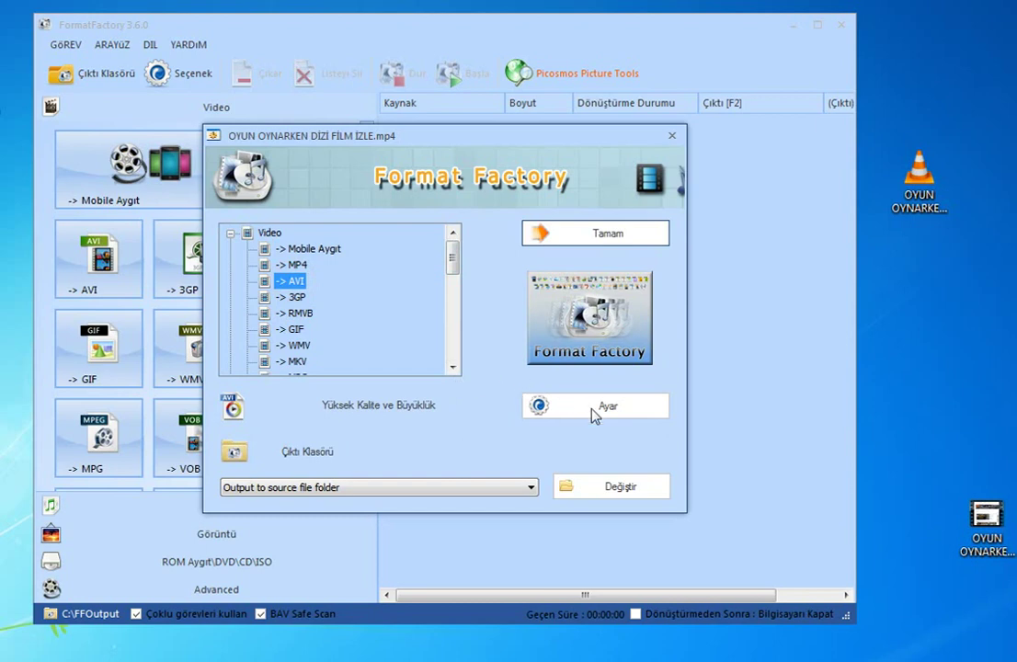
Set the volume control (Ses Kontrol) to 25 in the AVI output's audio settings and accept the settings
click(639, 417)
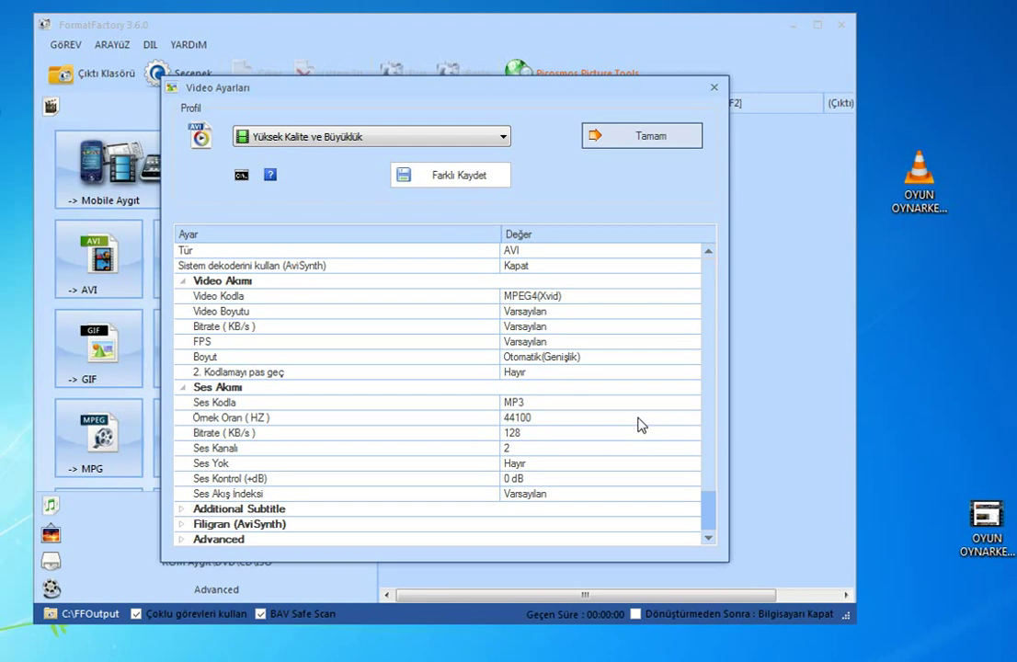
click(284, 479)
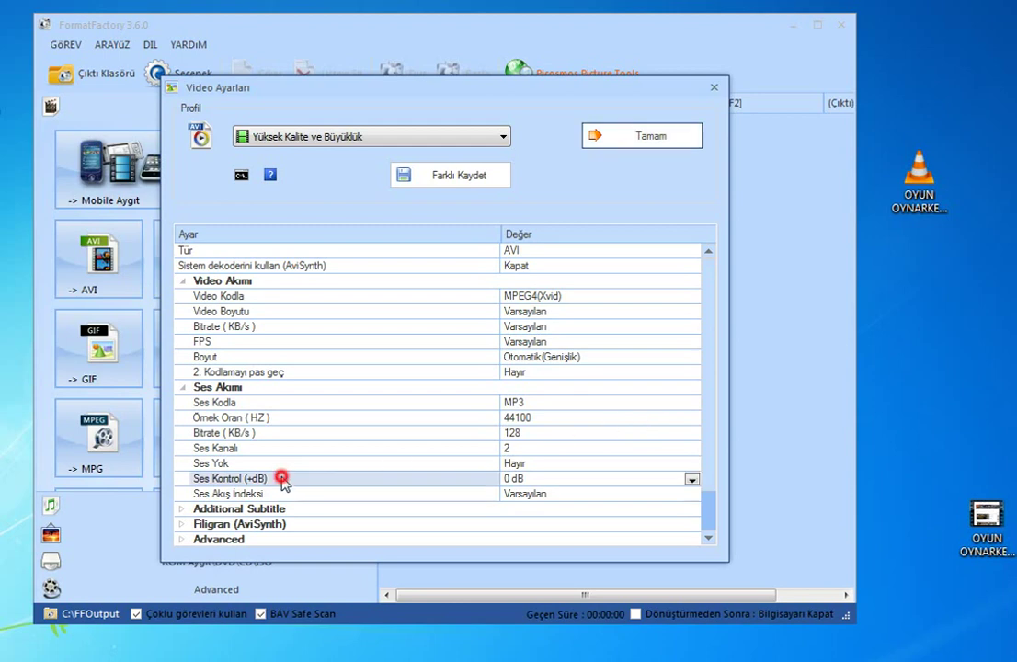
click(532, 482)
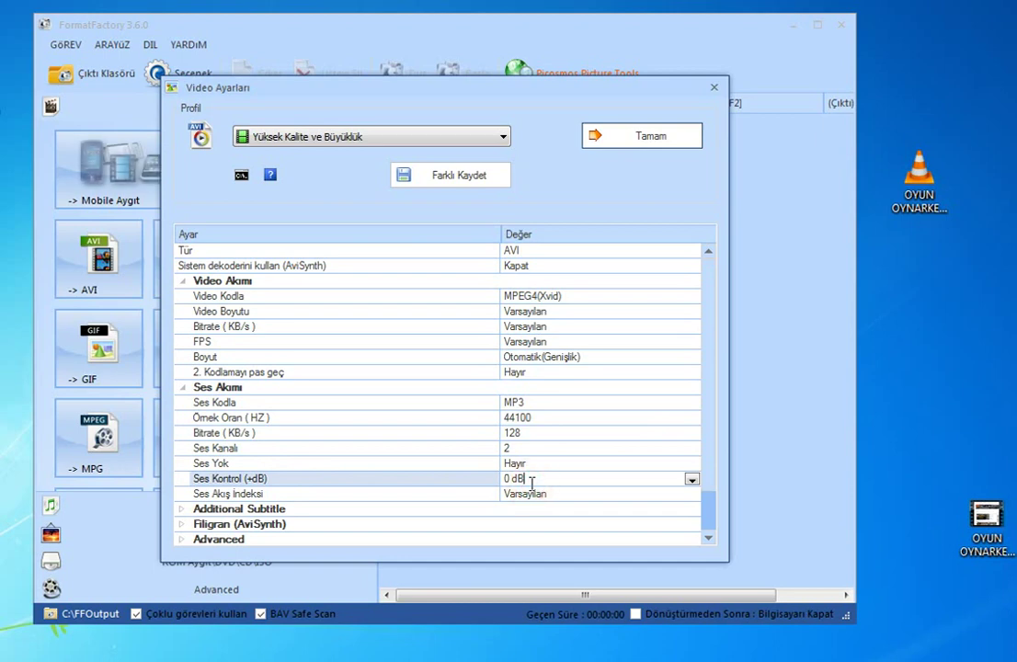
drag(532, 482, 503, 483)
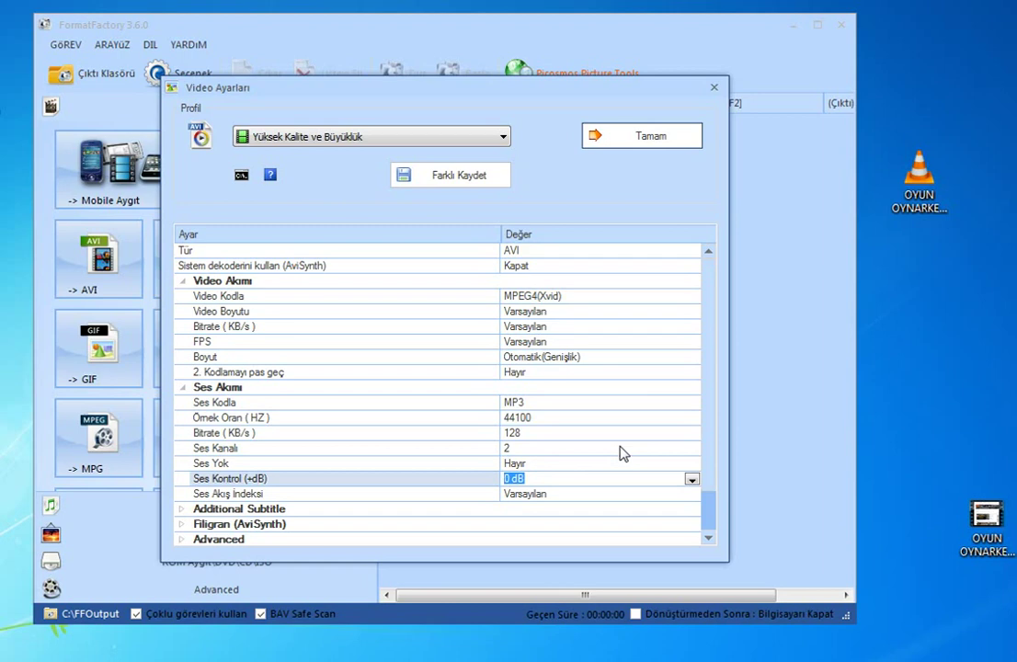
text(25)
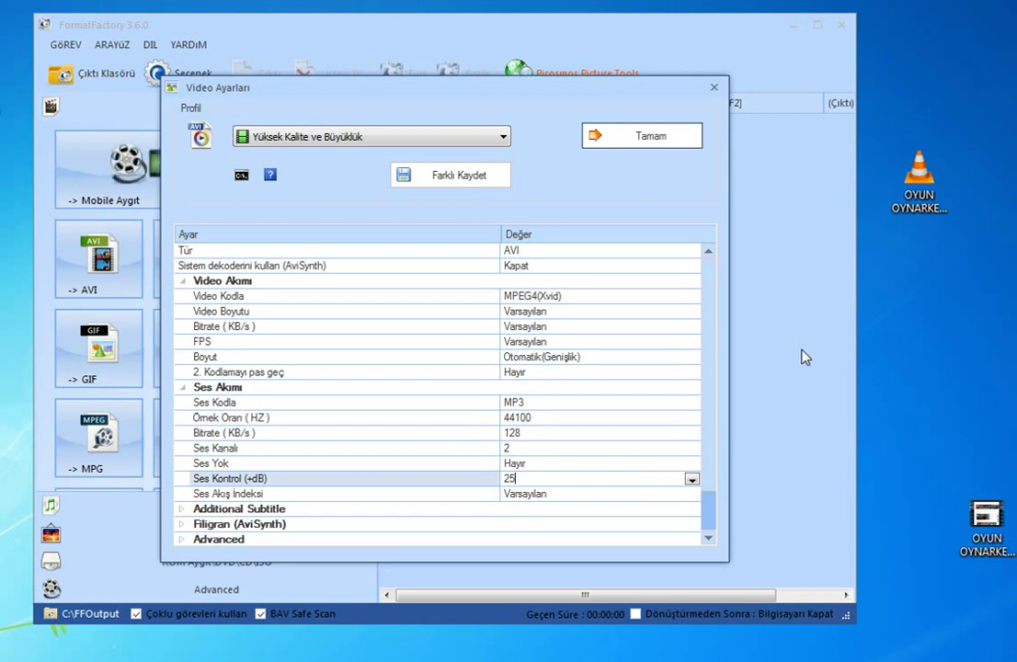
click(668, 142)
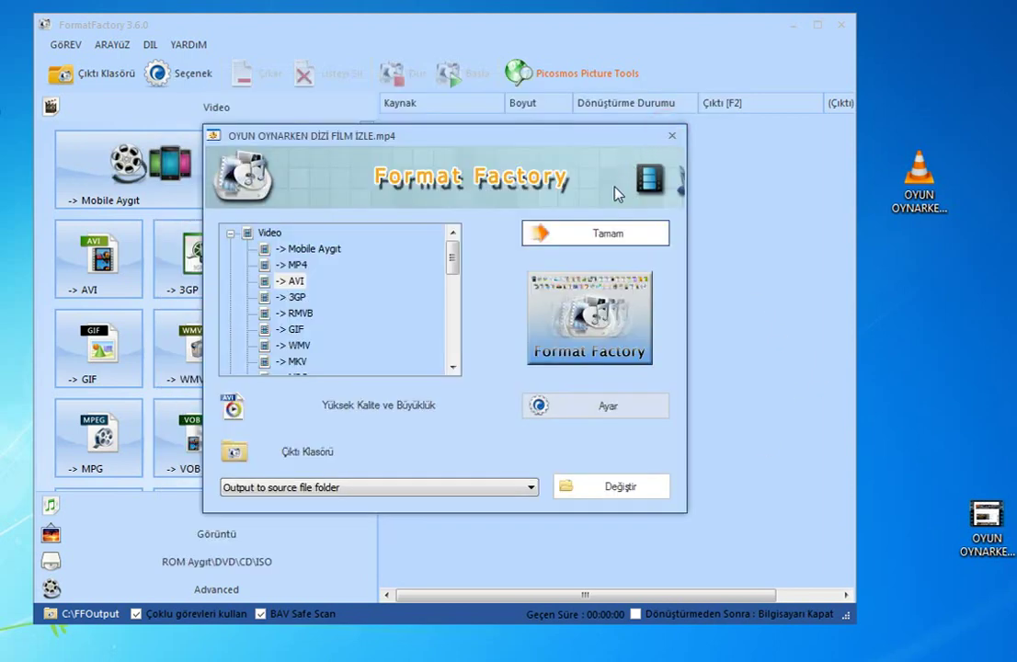
Add the AVI conversion task to the queue and start converting the video
click(609, 234)
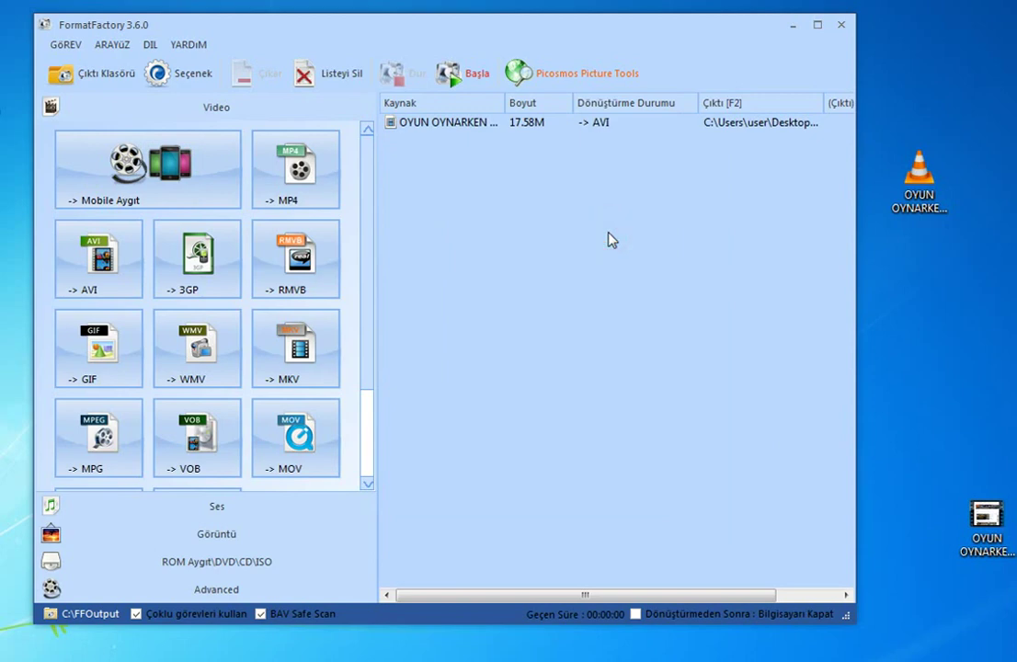
click(515, 123)
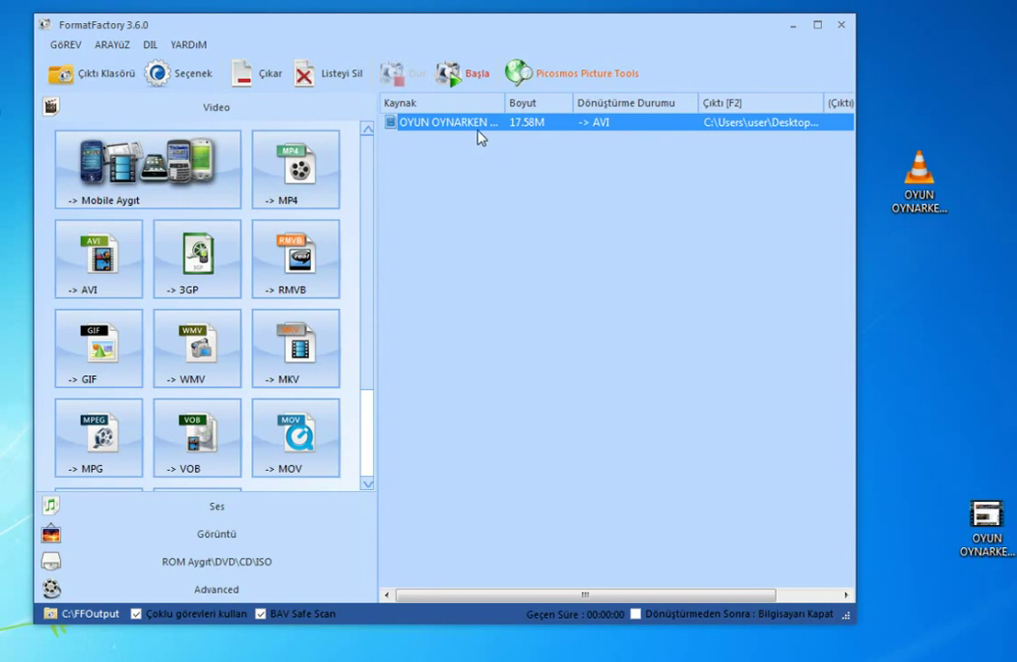
click(467, 80)
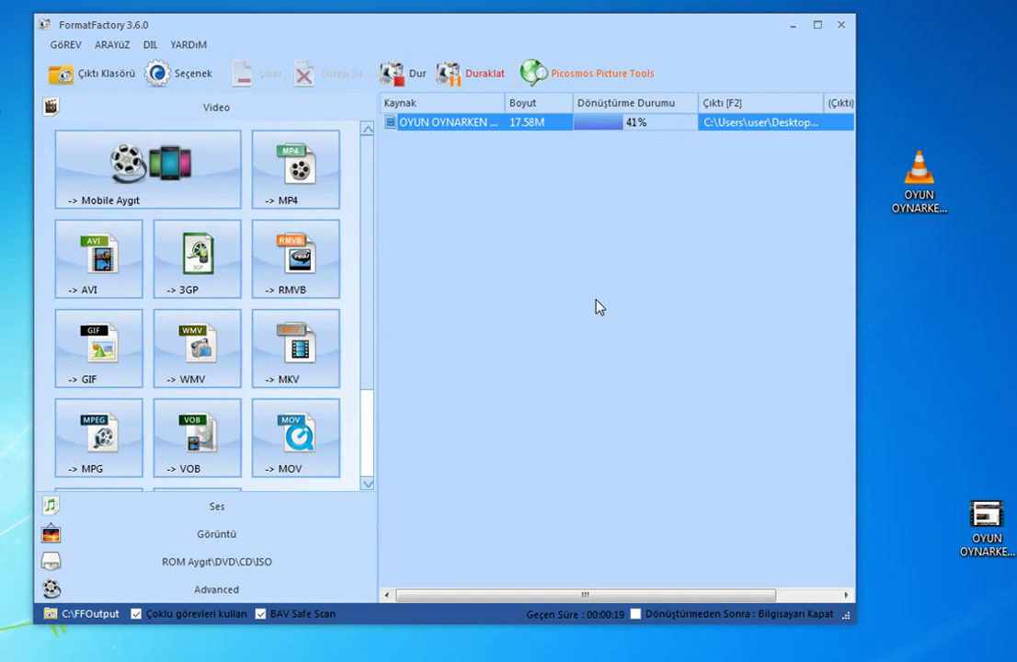
click(827, 283)
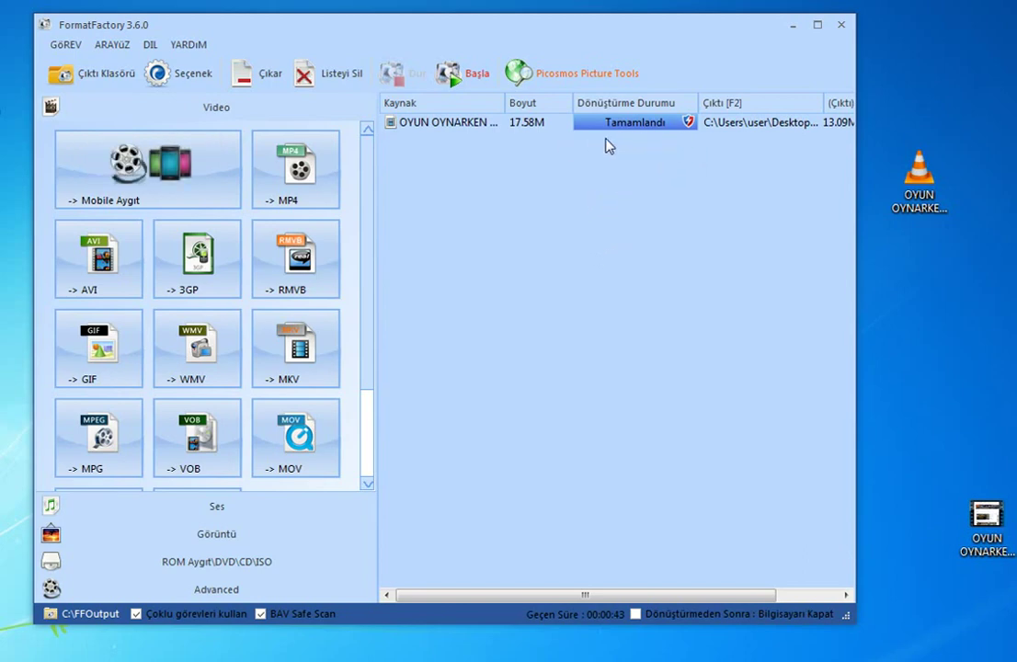
Check the status of the video's conversion task in the list and minimize Format Factory
click(688, 126)
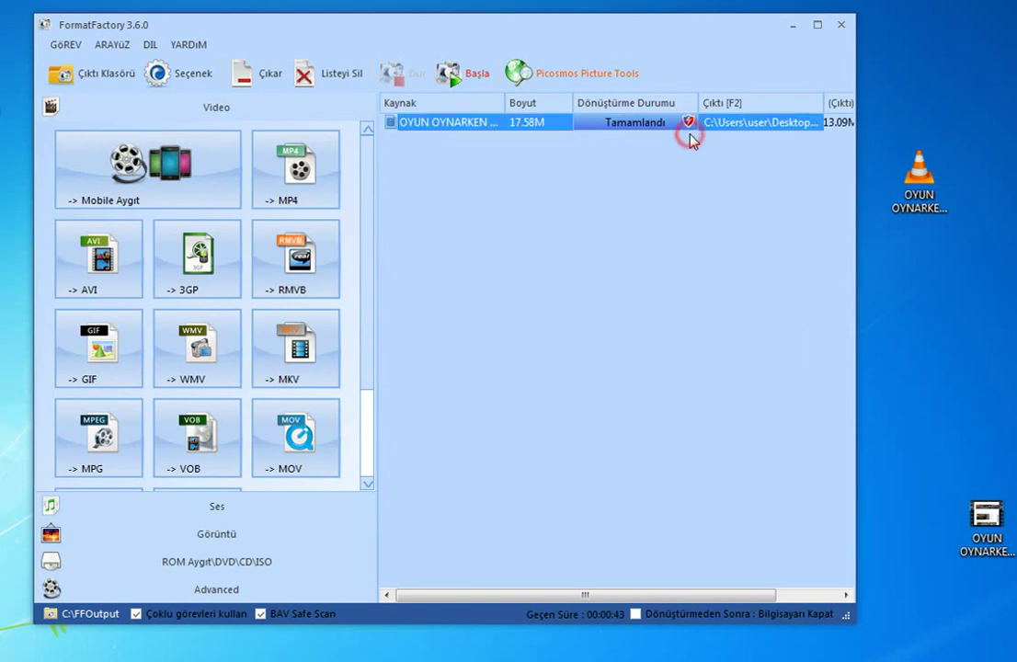
click(677, 180)
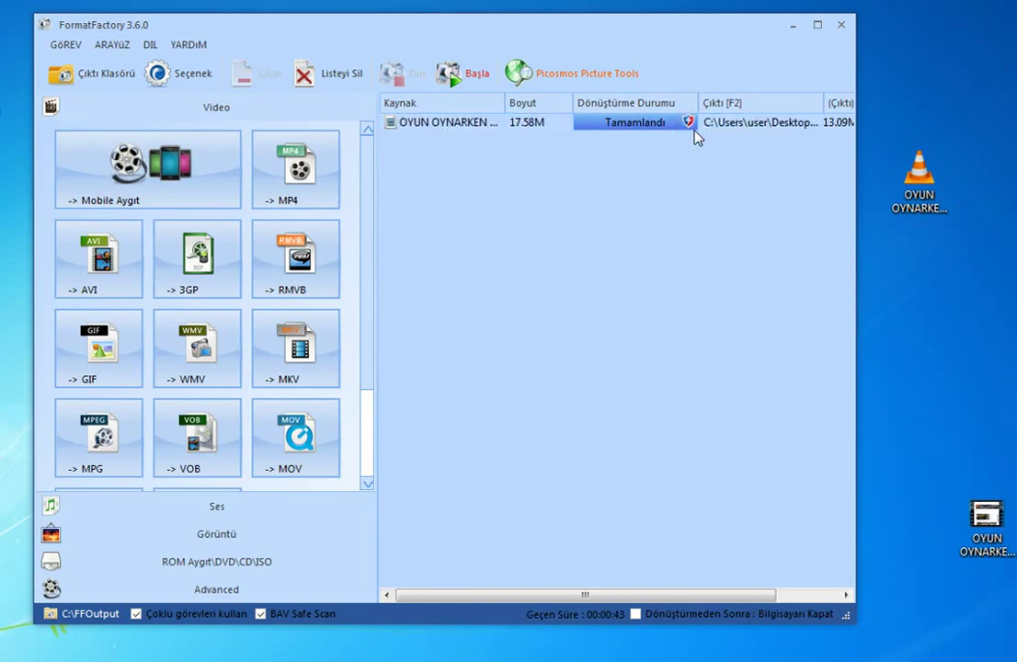
click(791, 26)
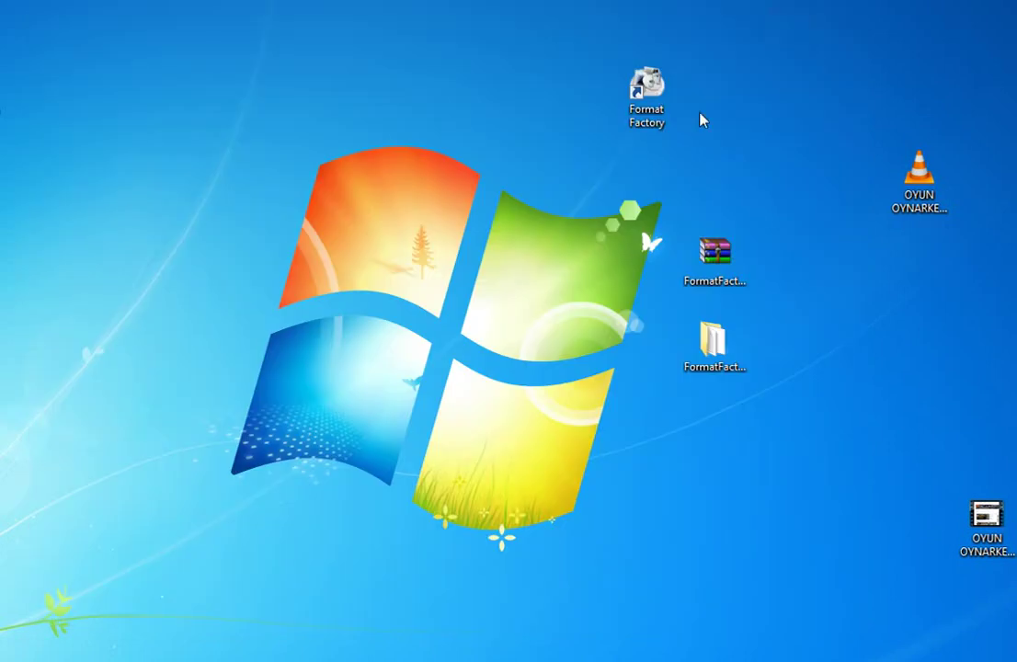
Move the converted AVI to the middle of the desktop, play it in VLC to check its sound, and close the player
drag(238, 486, 511, 345)
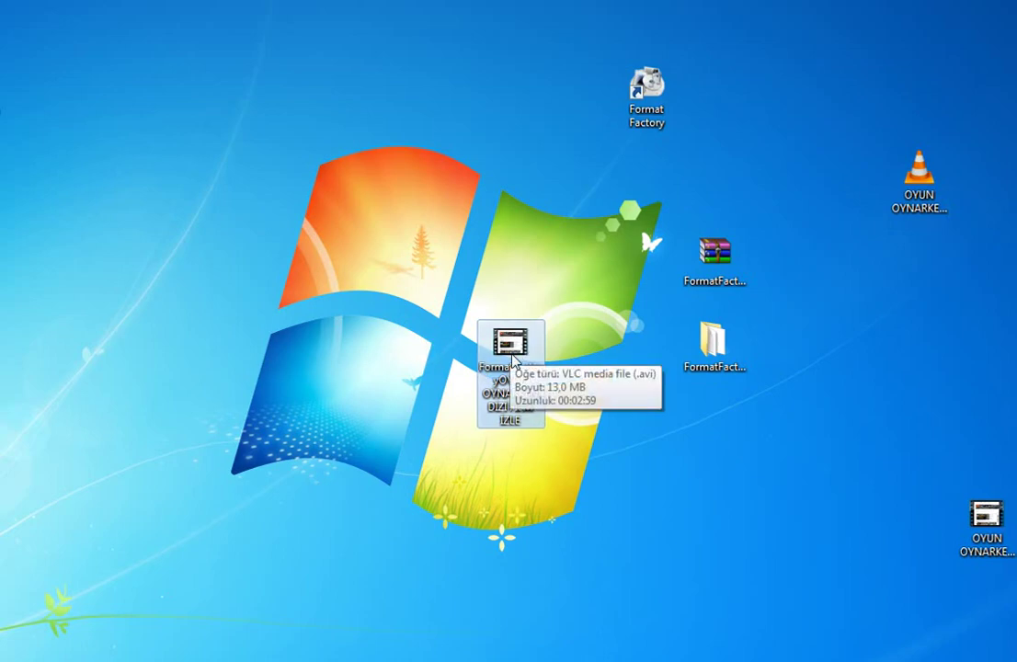
double_click(512, 359)
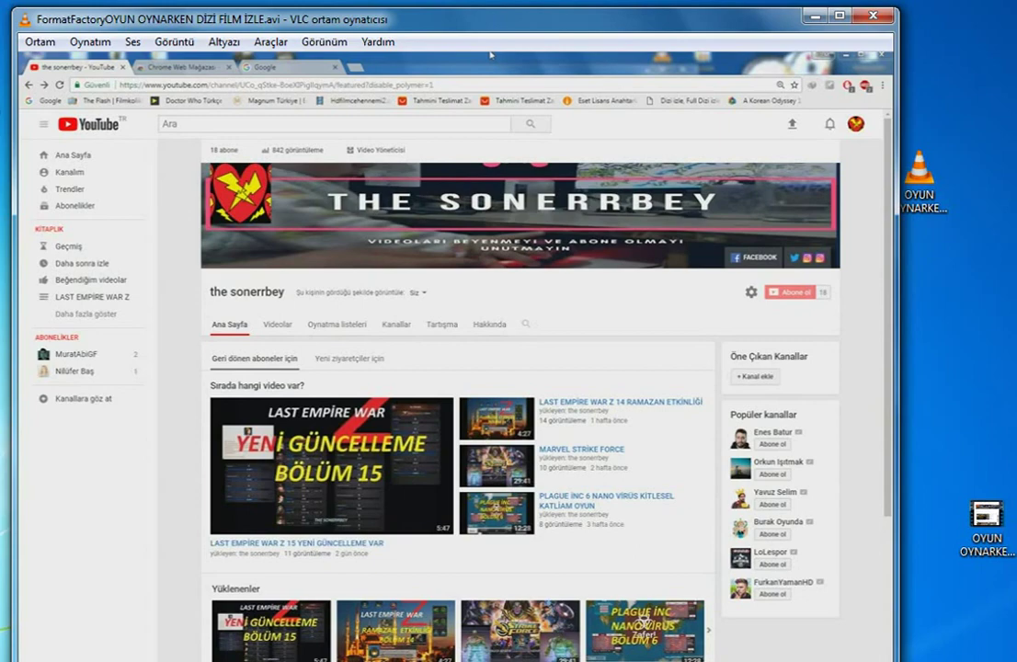
click(870, 16)
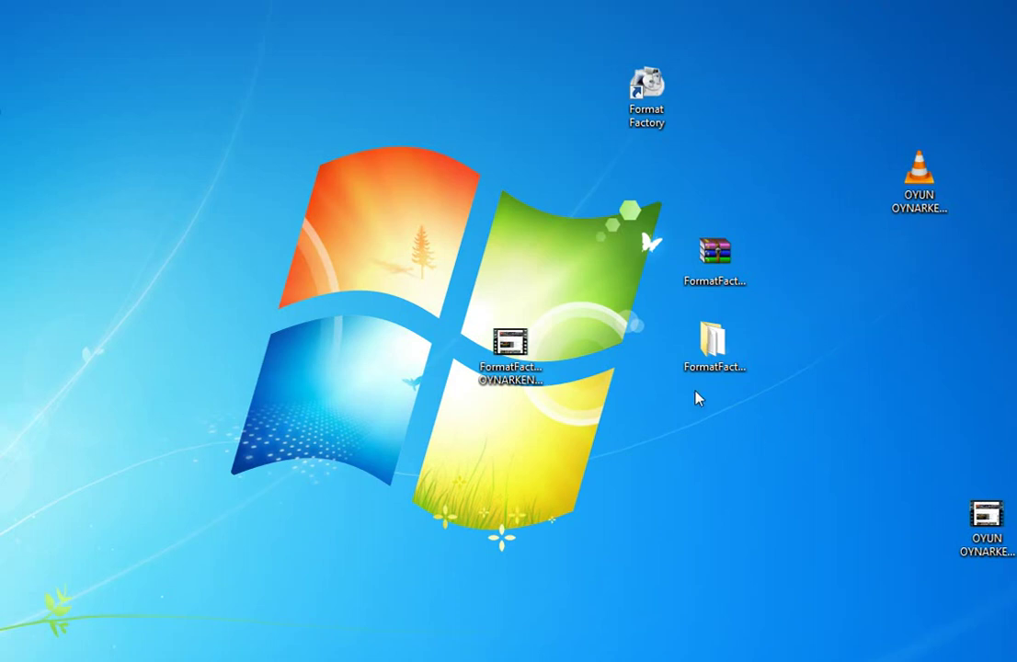
Move the converted AVI beside the original video on the desktop, and clear the task list in Format Factory
drag(511, 347, 947, 464)
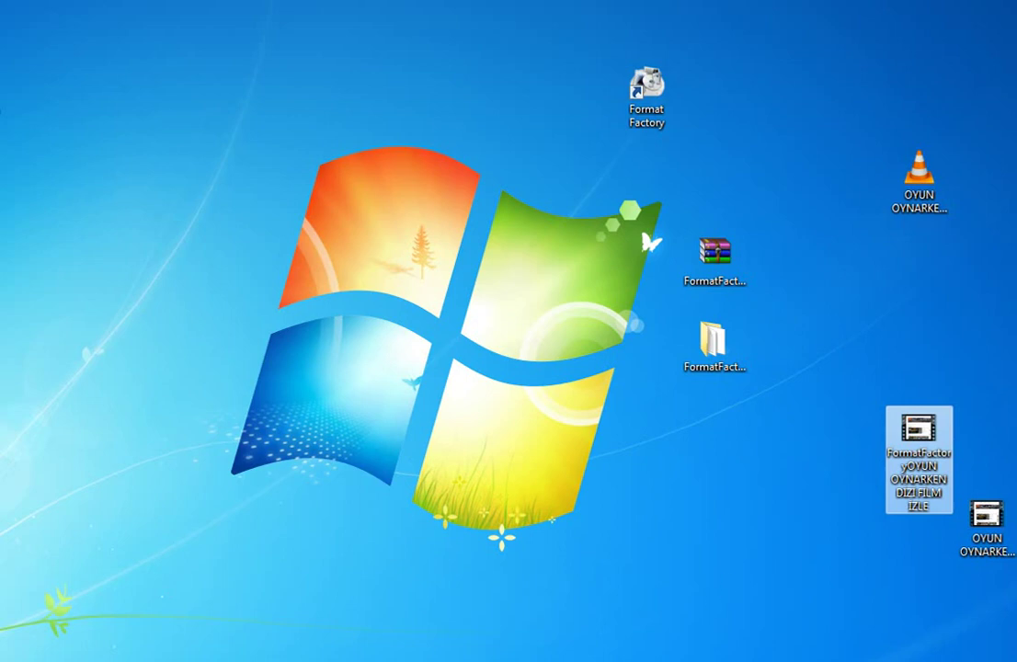
key(alt+Tab)
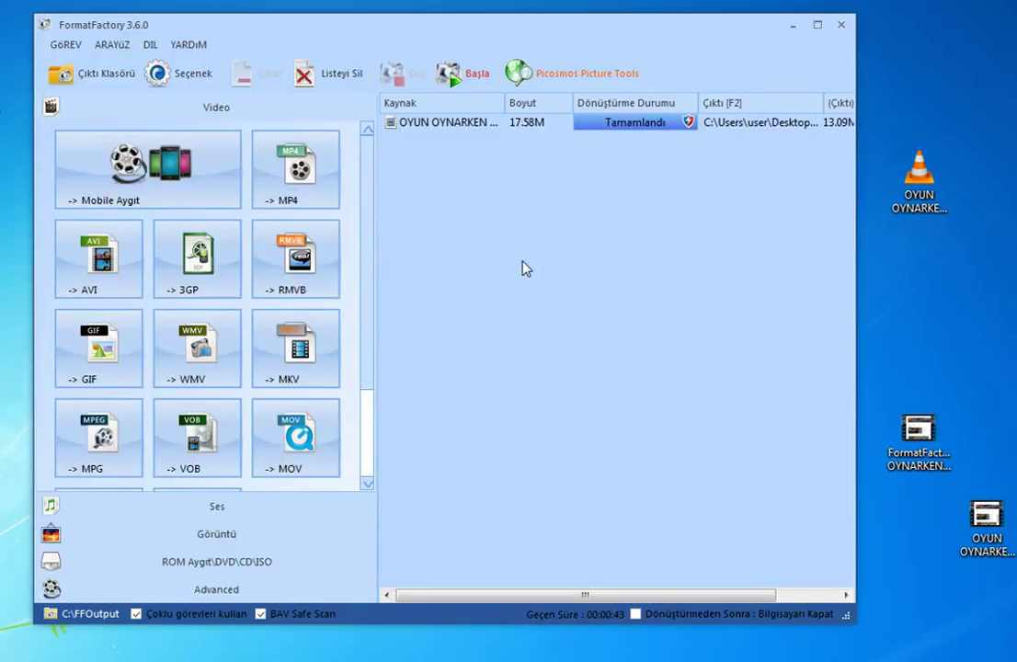
click(518, 126)
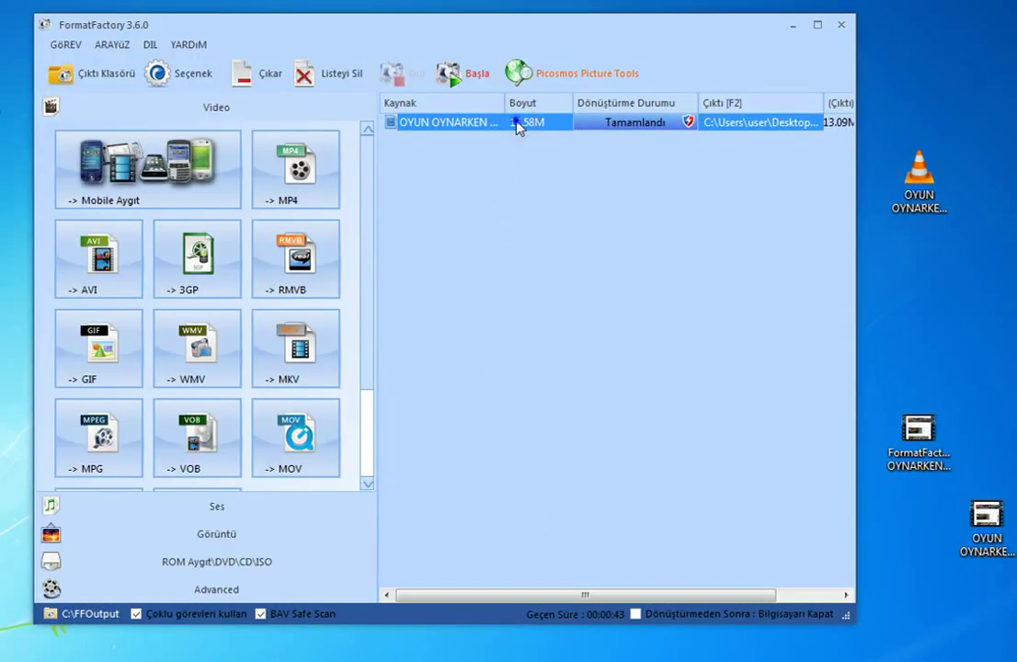
right_click(517, 125)
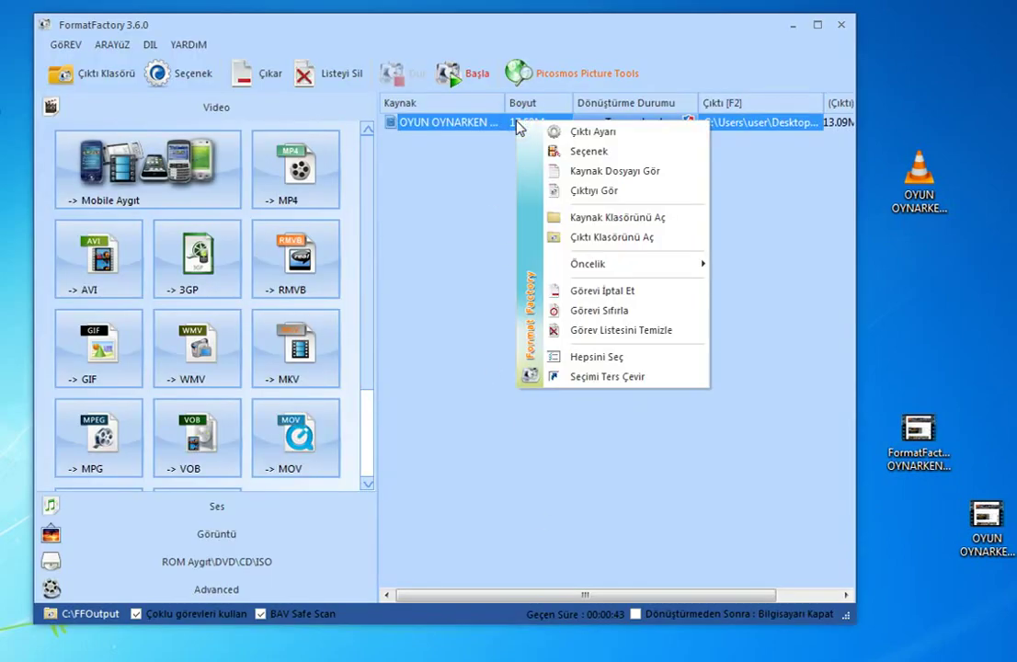
click(681, 333)
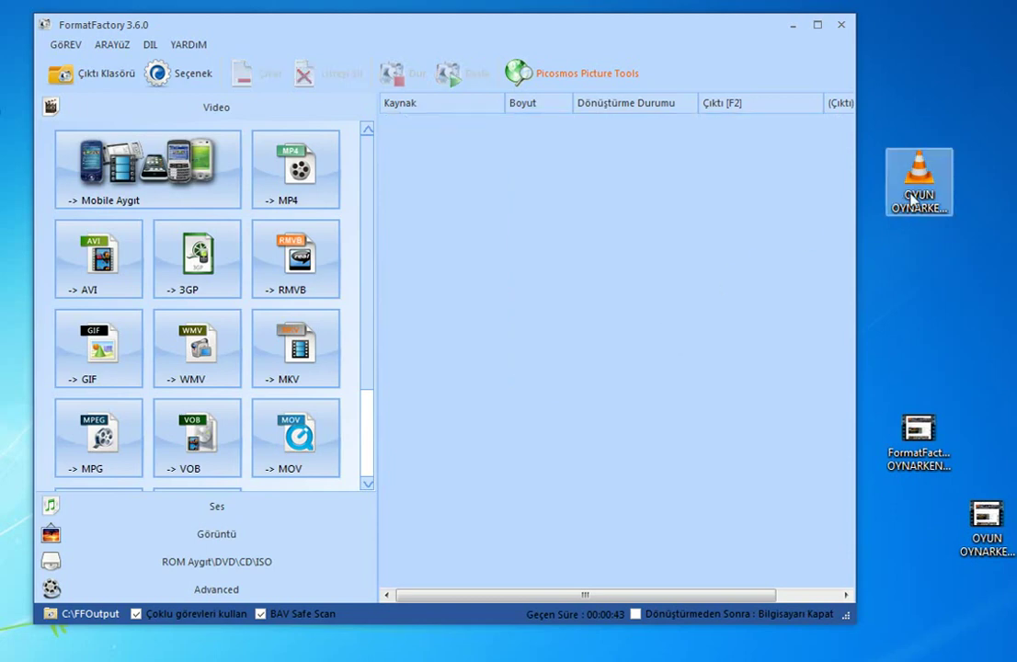
Load the desktop audio file OYUN OYNARKEN DİZİ FİLM İZLE.mp3 into Format Factory with MP3 as the output format
drag(912, 200, 727, 281)
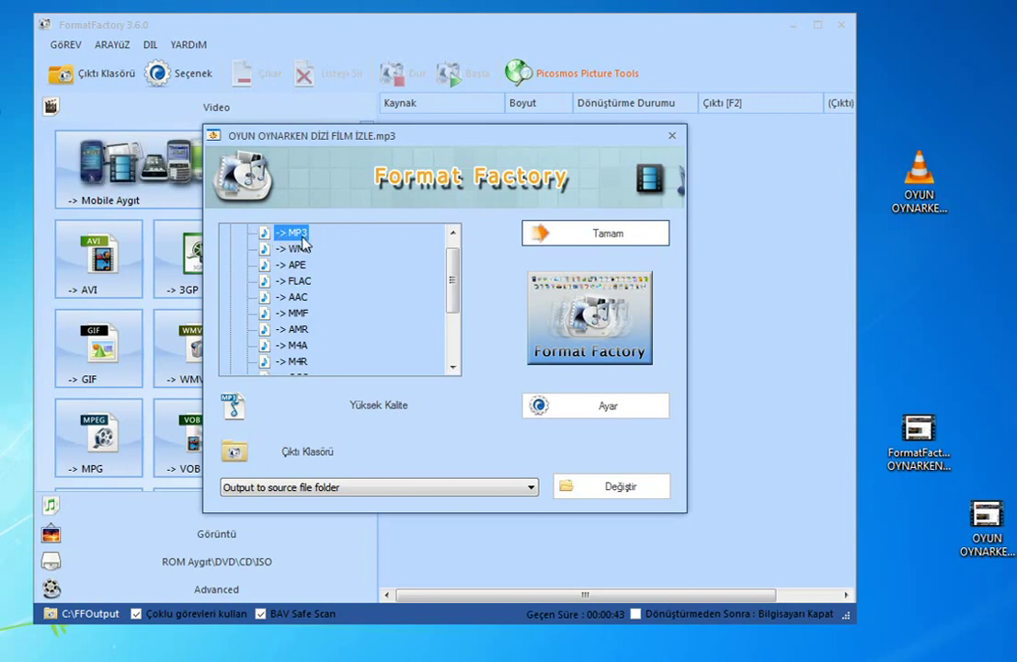
click(922, 192)
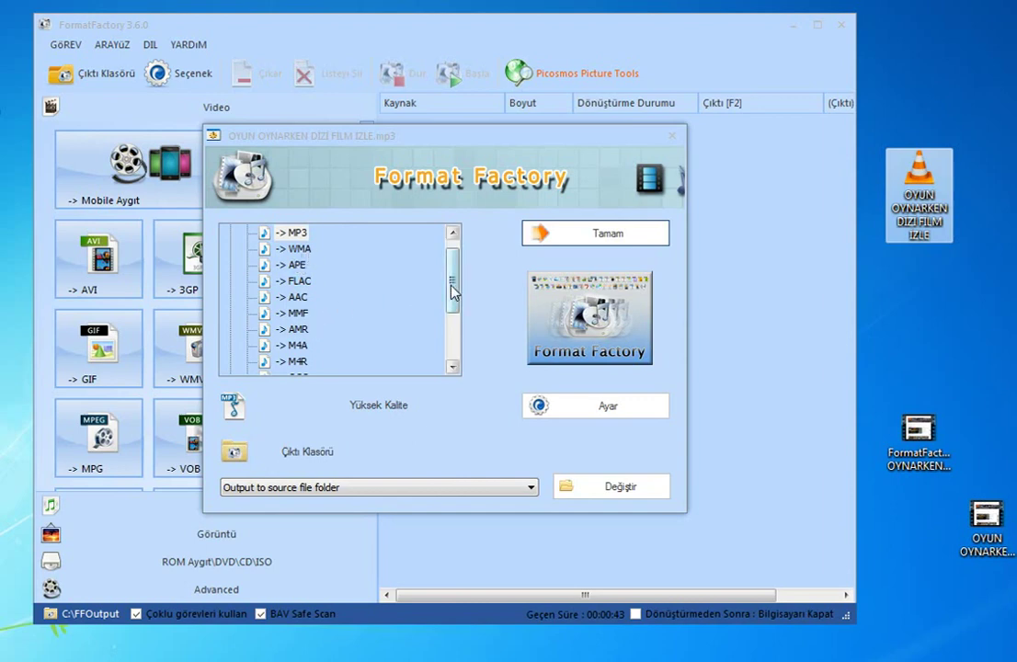
mouse_move(450, 295)
mouse_down()
mouse_move(454, 320)
mouse_move(465, 283)
mouse_up()
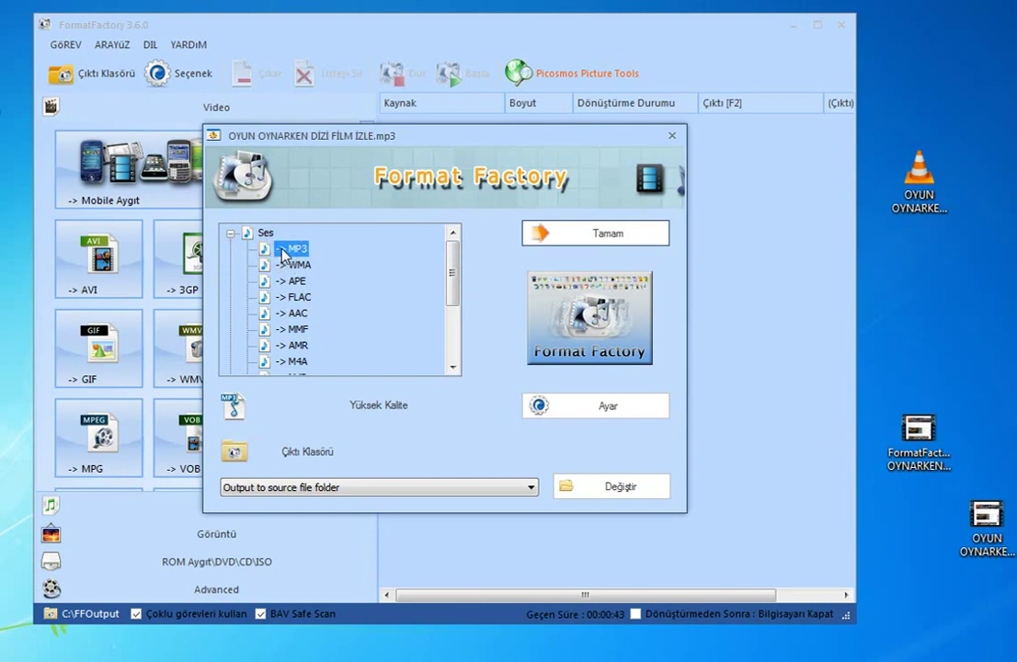
Set the volume control (Ses Kontrol) to 150% in the MP3 output's audio settings and accept the settings
click(631, 415)
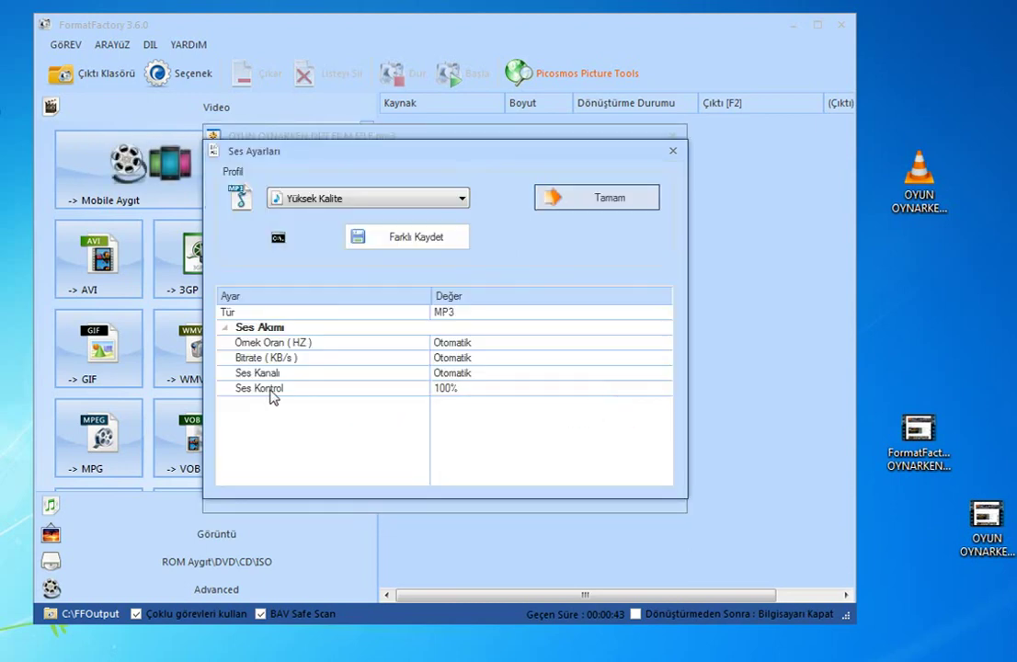
click(288, 389)
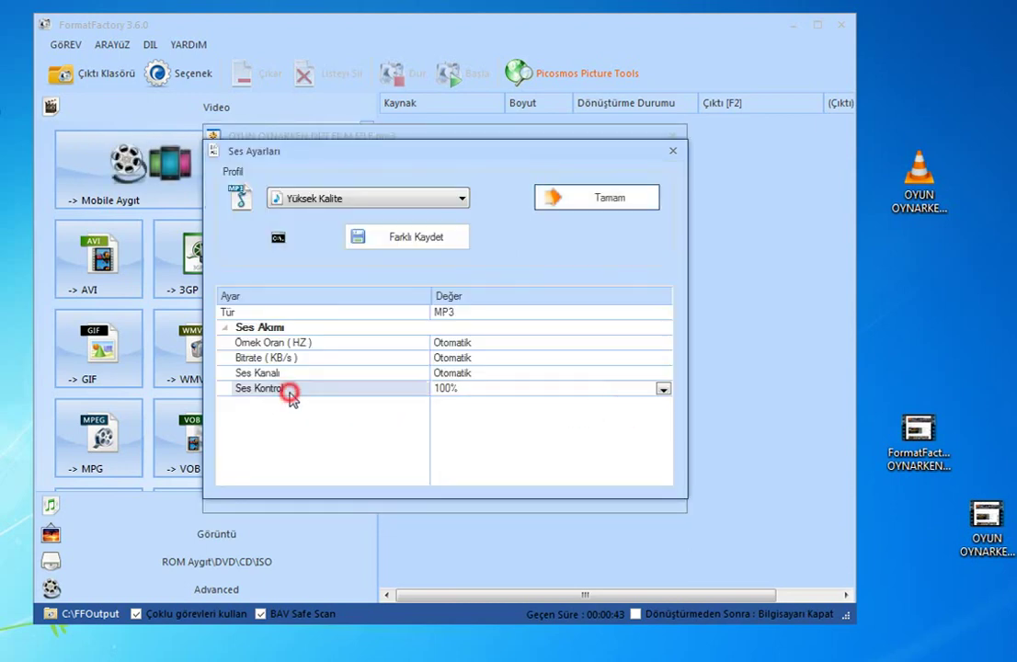
click(451, 394)
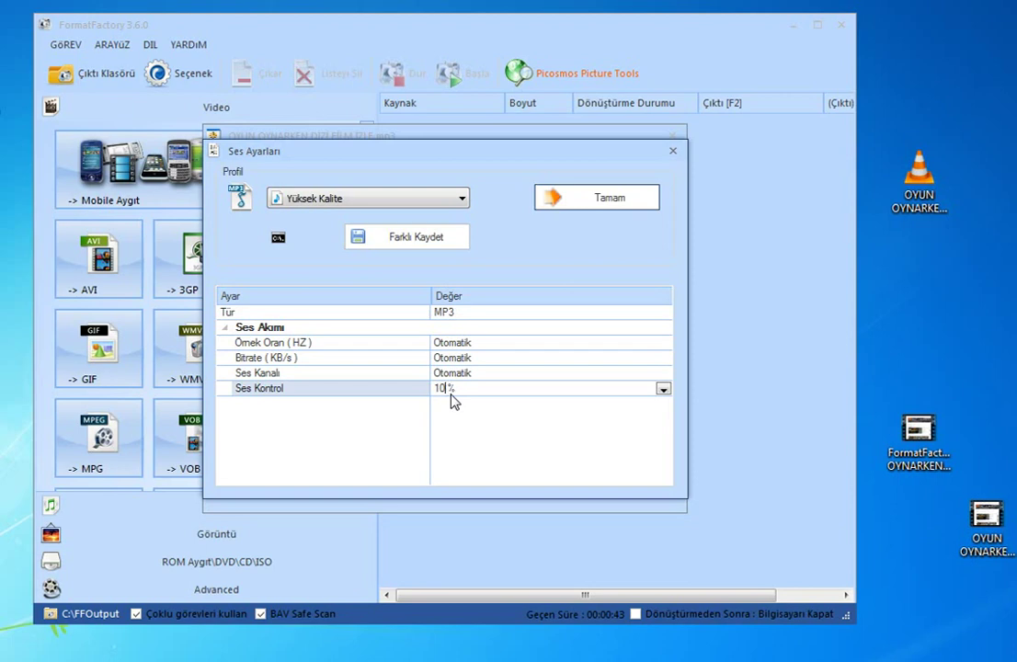
text(50)
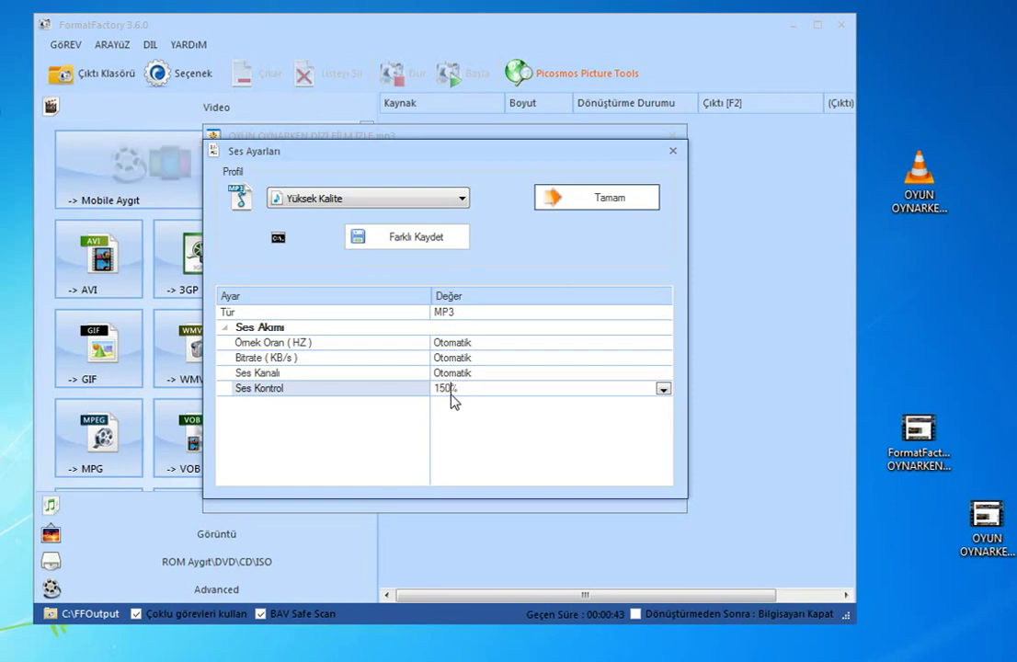
click(463, 444)
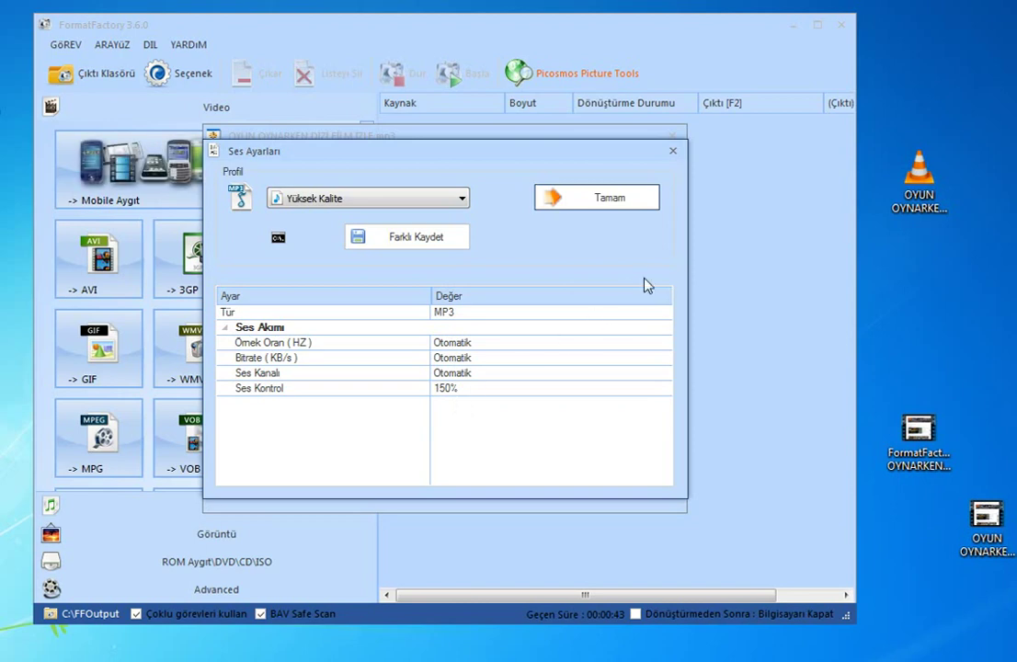
click(631, 211)
Add the MP3 conversion task to the queue and start converting the audio file
click(614, 237)
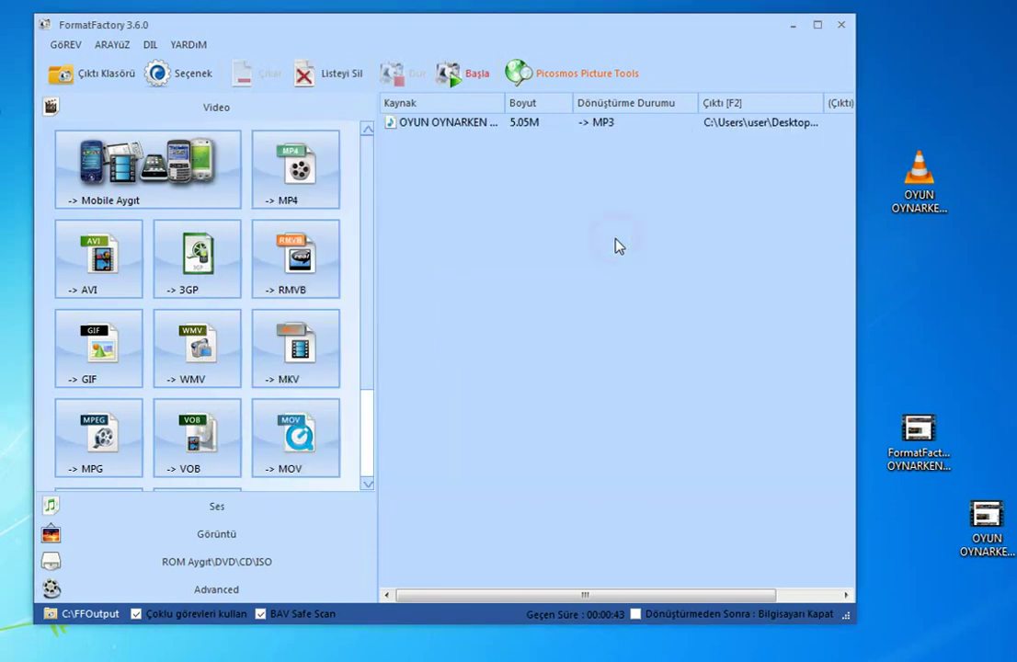
click(511, 135)
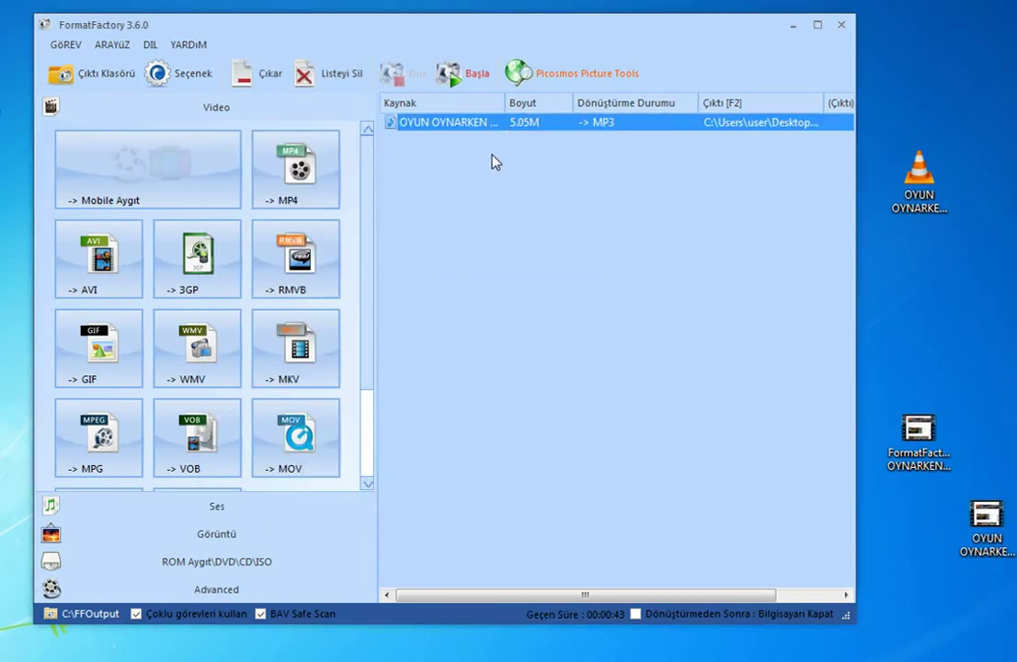
click(467, 80)
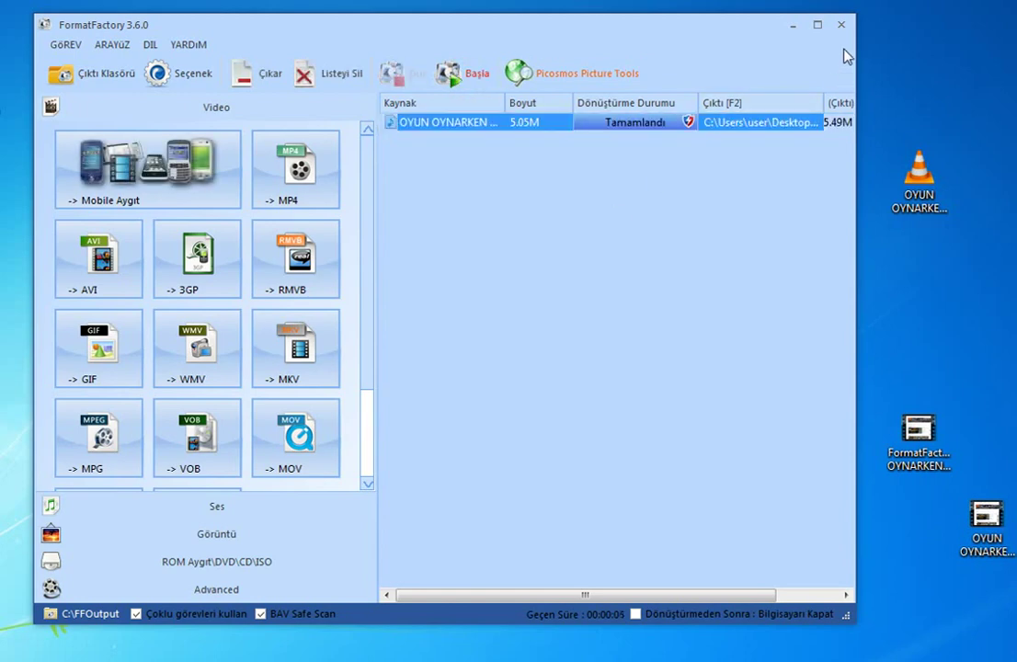
Minimize Format Factory, play the converted MP3 from the desktop in VLC to check its sound, and pause playback
click(789, 33)
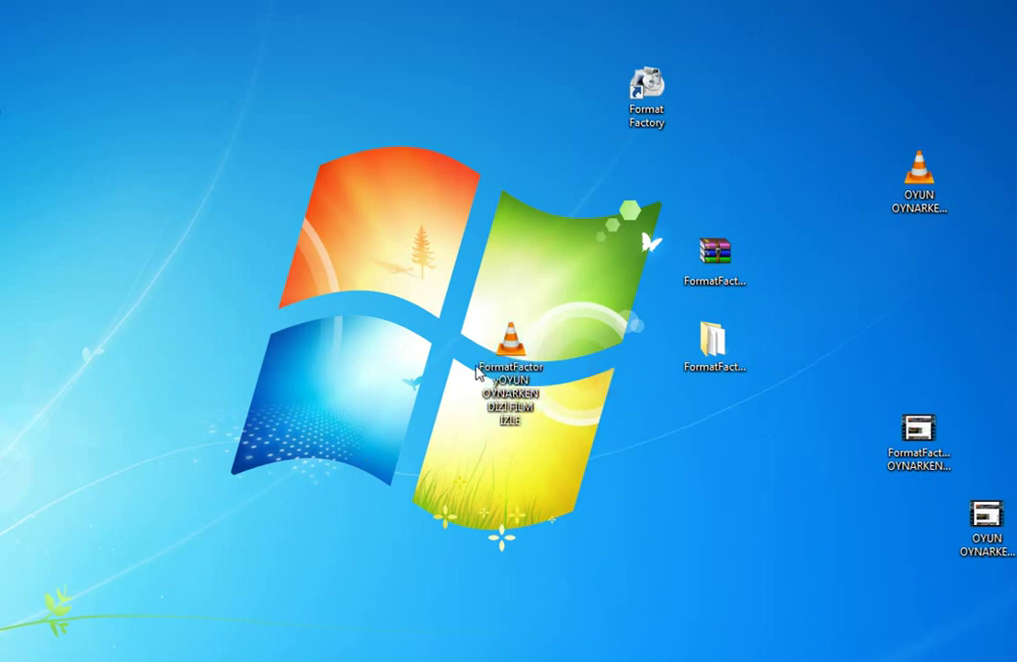
double_click(511, 347)
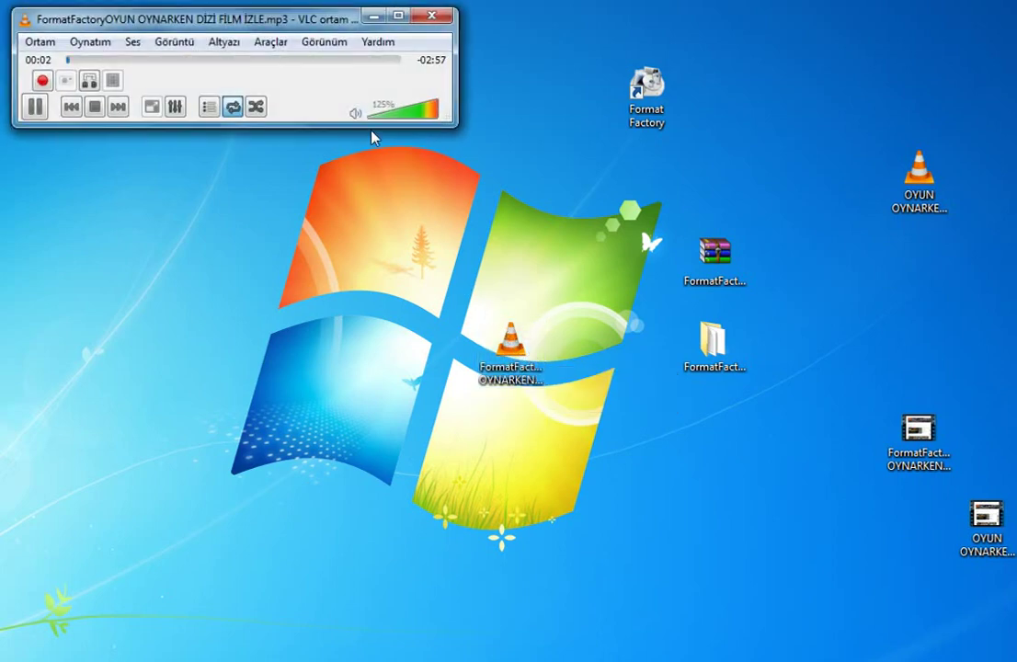
drag(297, 25, 400, 233)
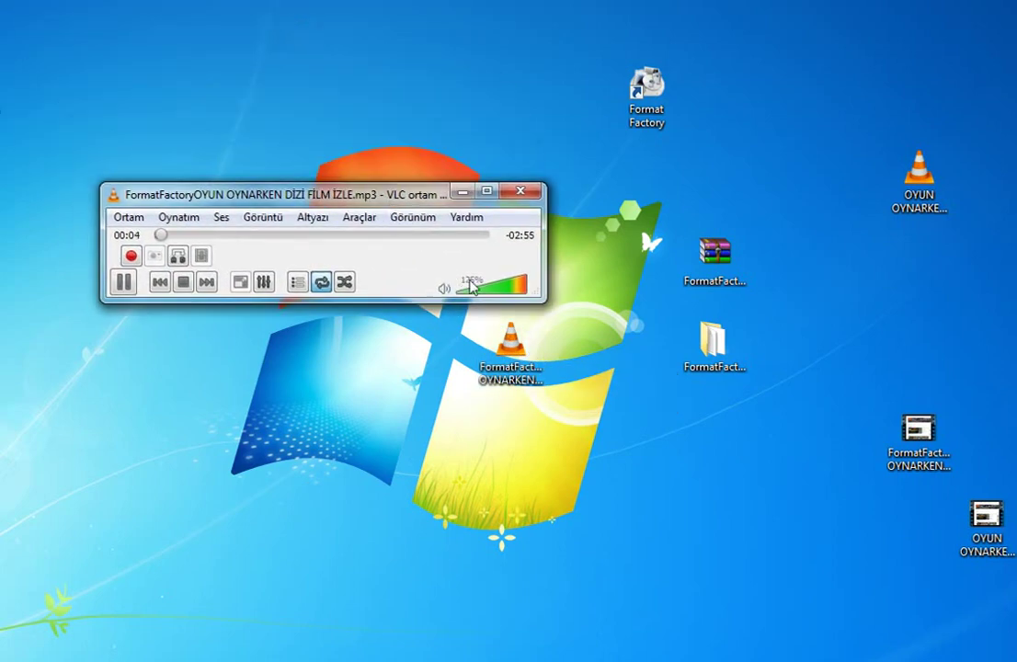
click(124, 283)
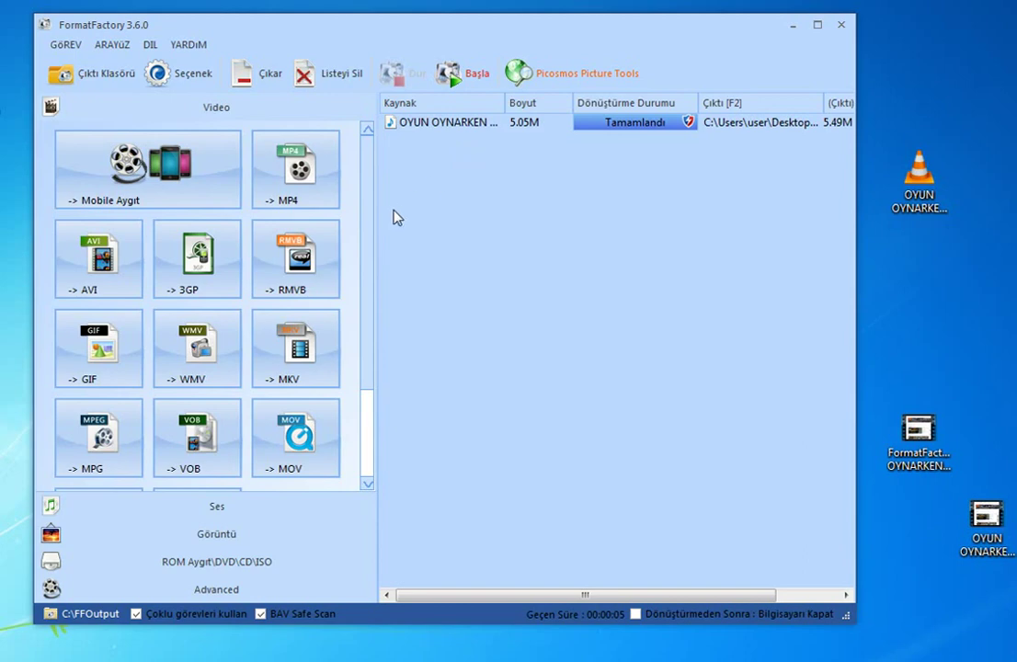
Switch to the browser and look over the YouTube channel's header and its uploaded videos
mouse_move(365, 243)
mouse_down()
mouse_move(366, 327)
mouse_move(379, 230)
mouse_up()
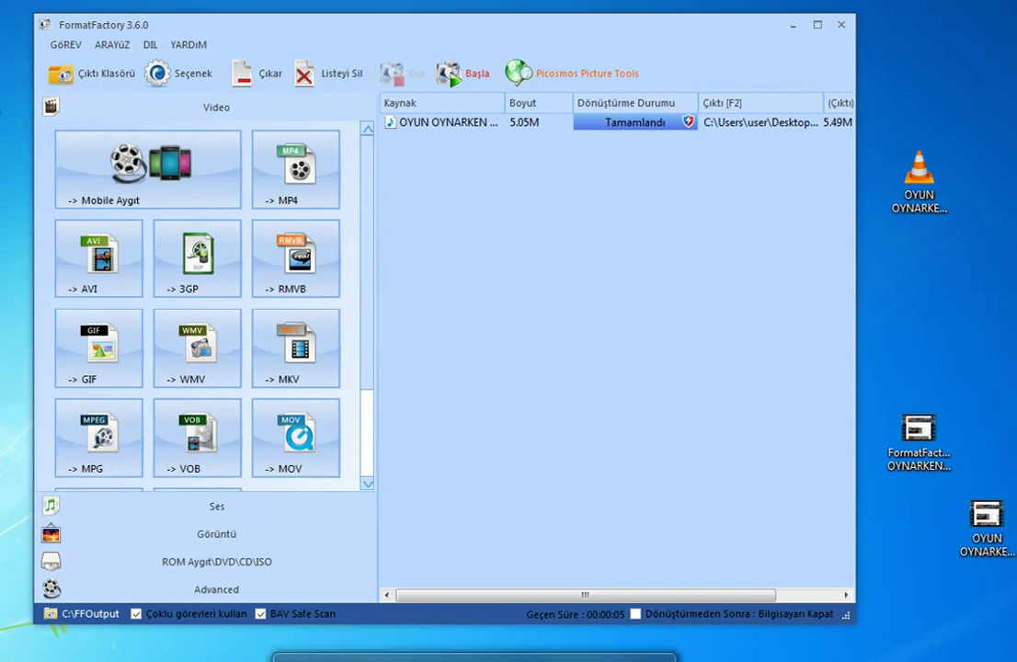
key(alt+Tab)
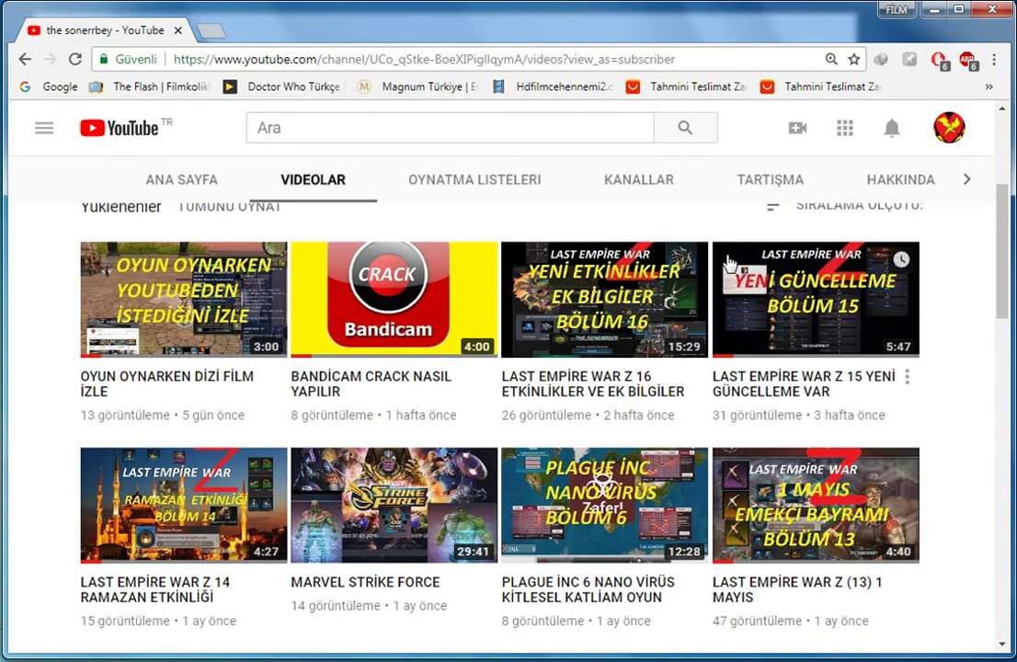
scroll(730, 264, up, 3)
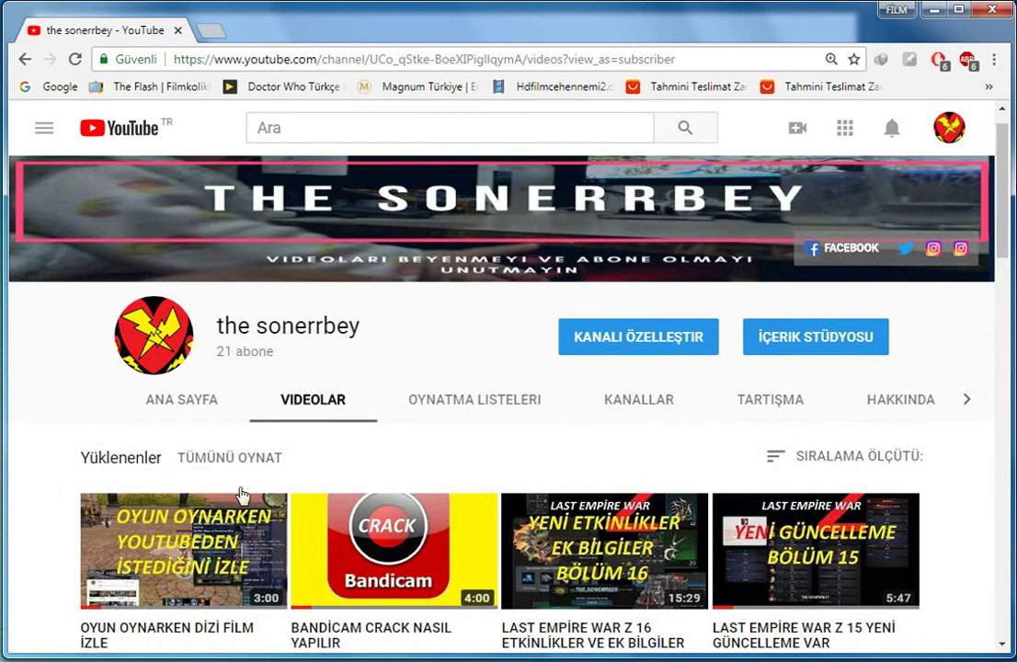
scroll(201, 563, down, 1)
scroll(202, 563, up, 1)
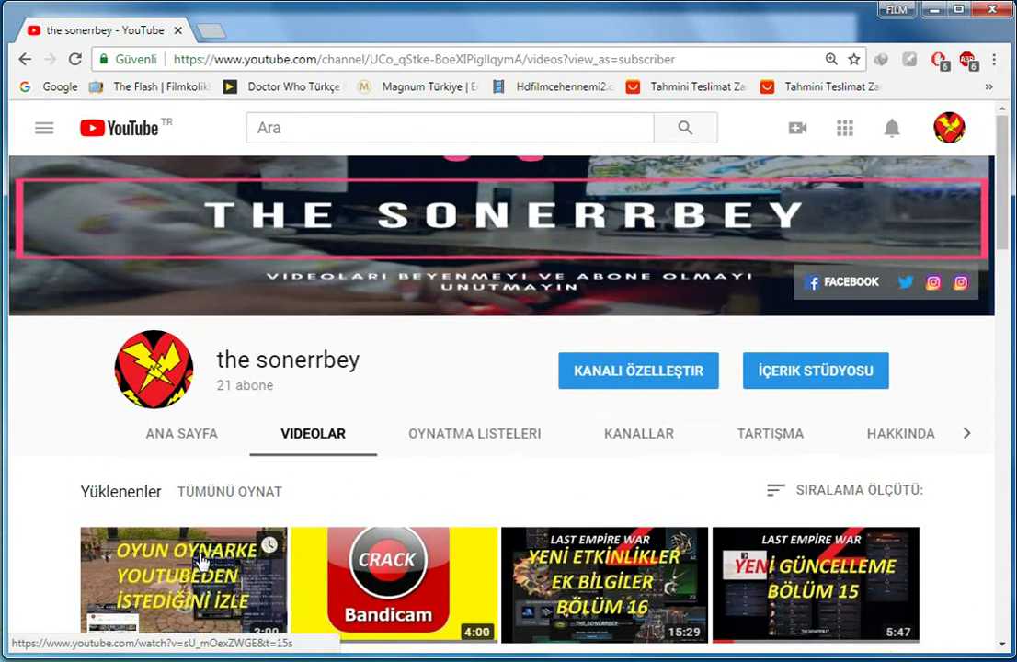